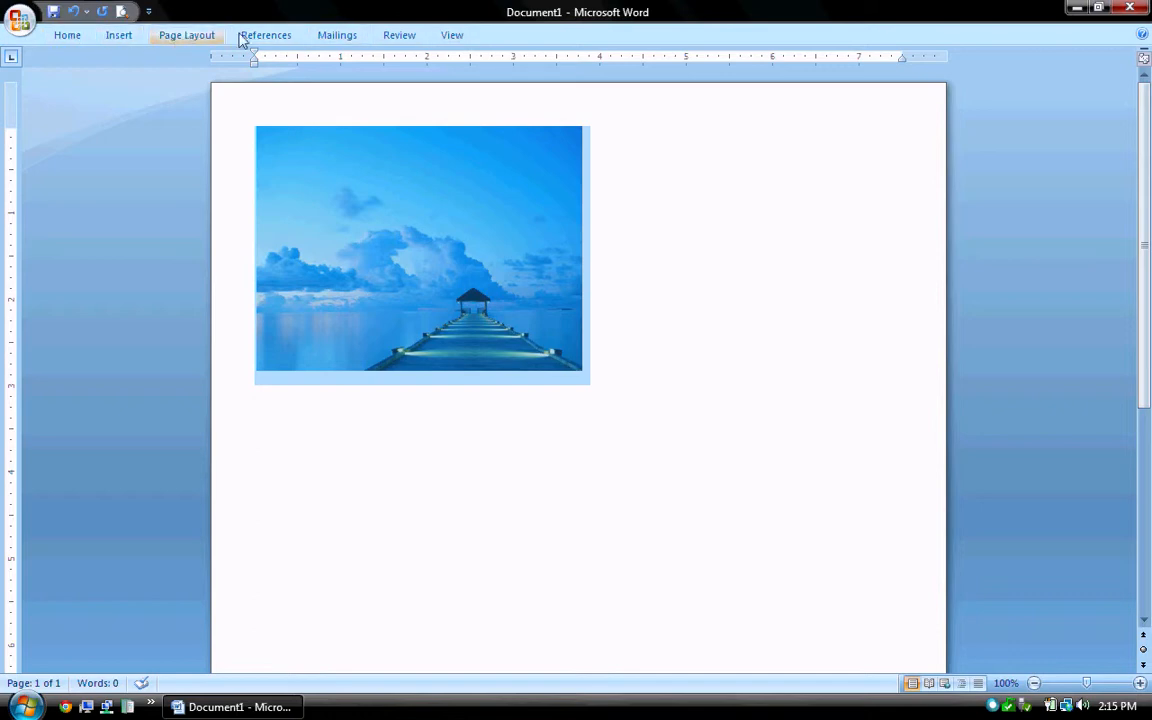
Turn off Minimize the Ribbon so the full ribbon stays expanded, then deselect the photo.
{"action": "left_click", "coordinate": [67, 36]}
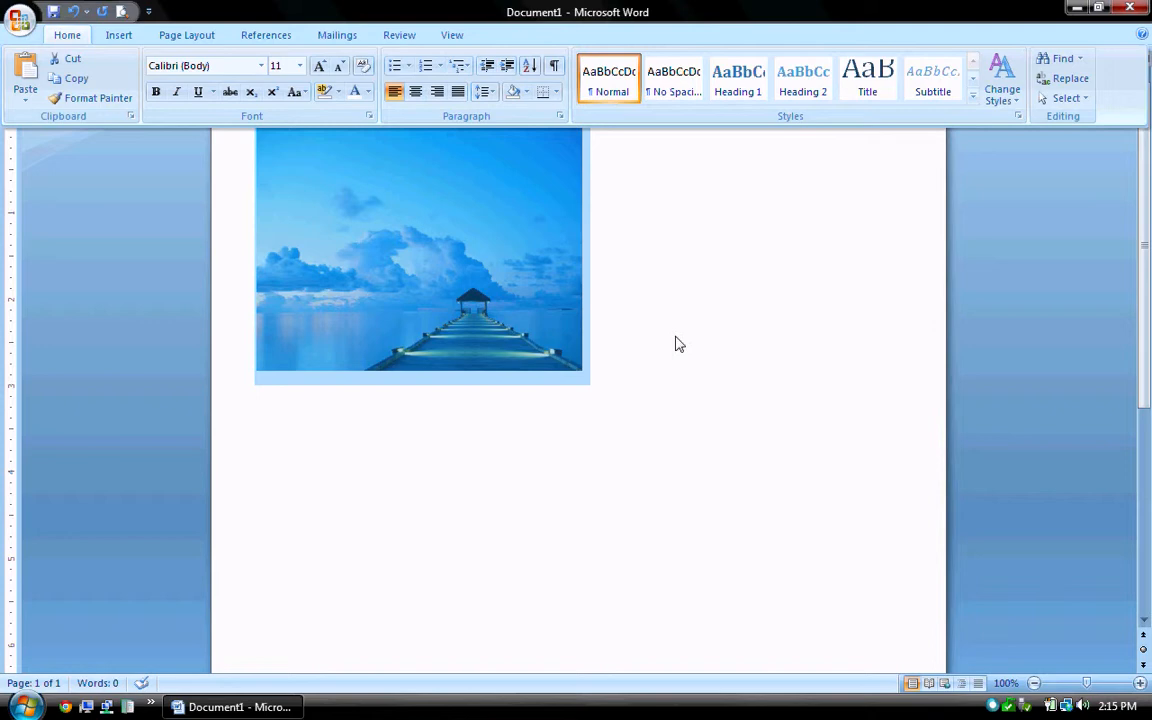
{"action": "key", "text": "ctrl+F1"}
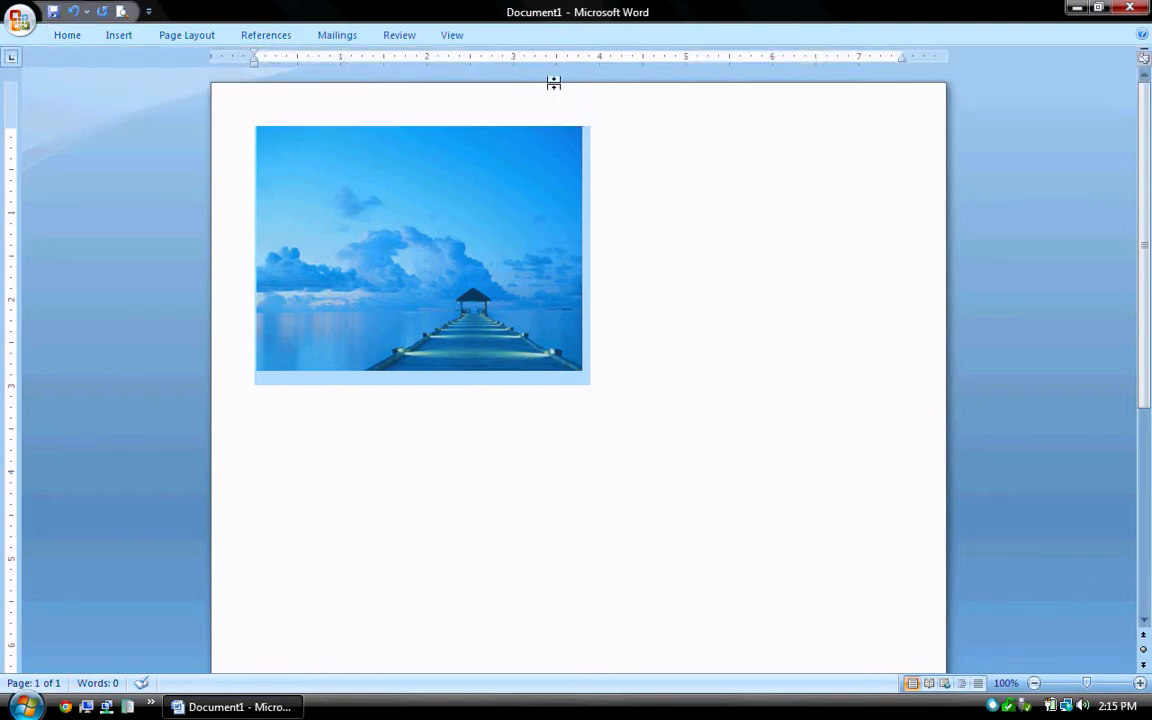
{"action": "left_click", "coordinate": [148, 12]}
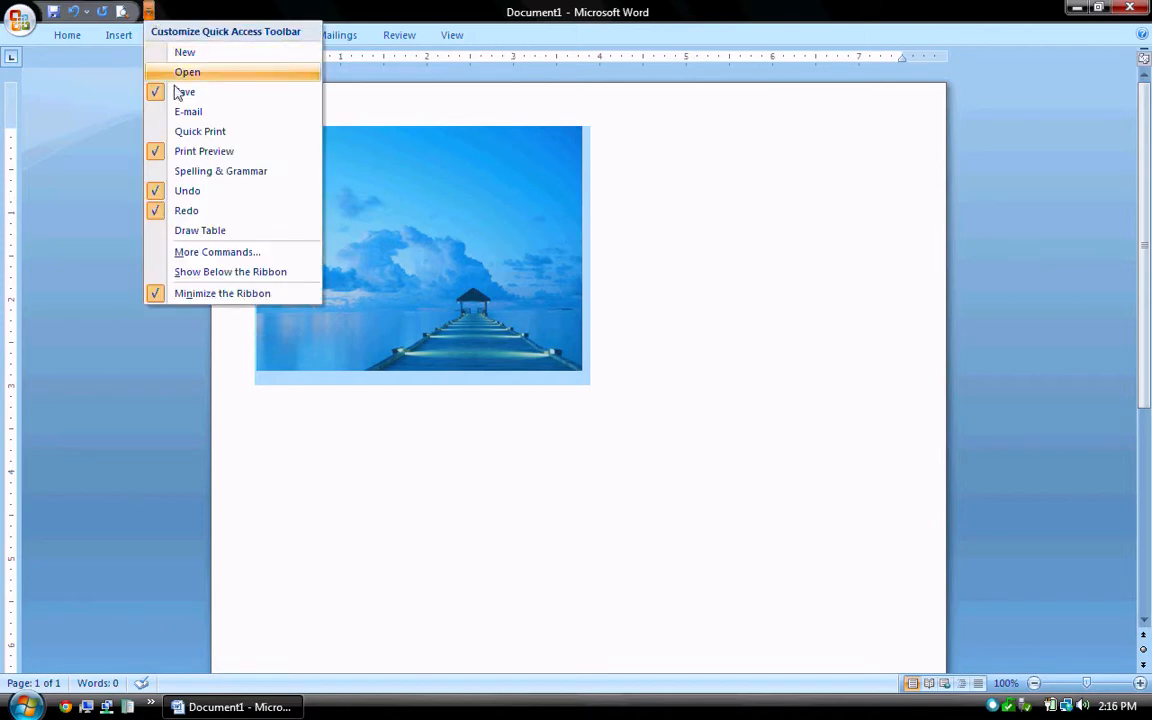
{"action": "left_click", "coordinate": [195, 295]}
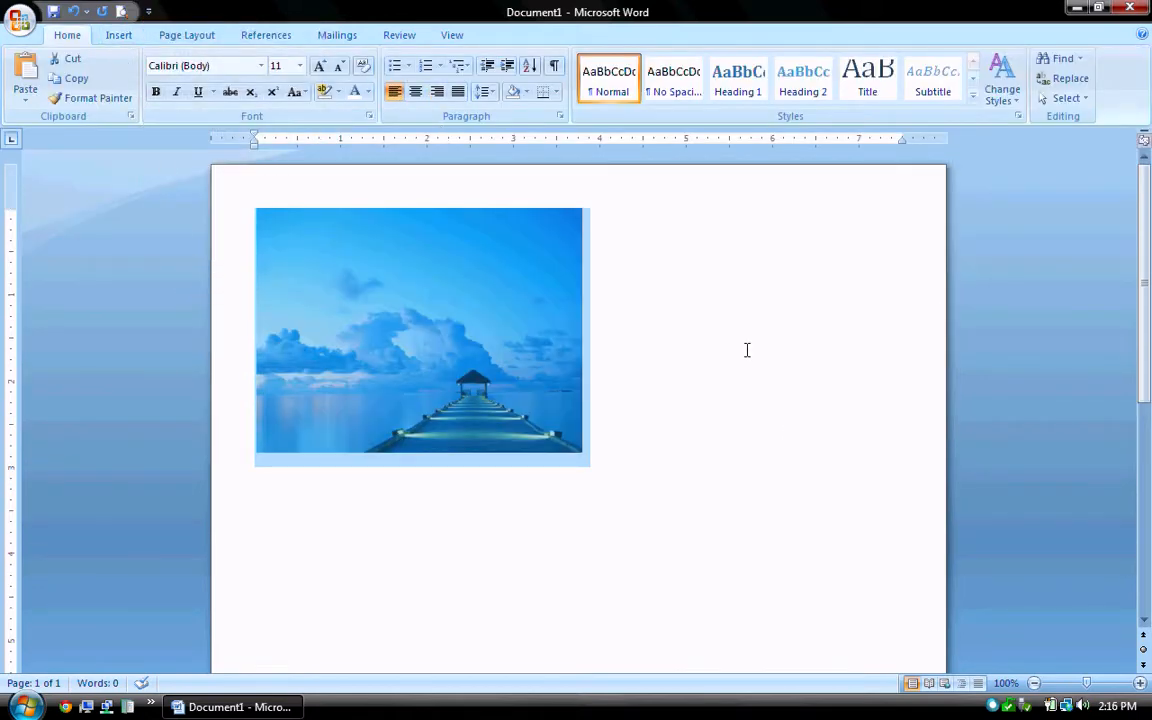
{"action": "left_click", "coordinate": [683, 448]}
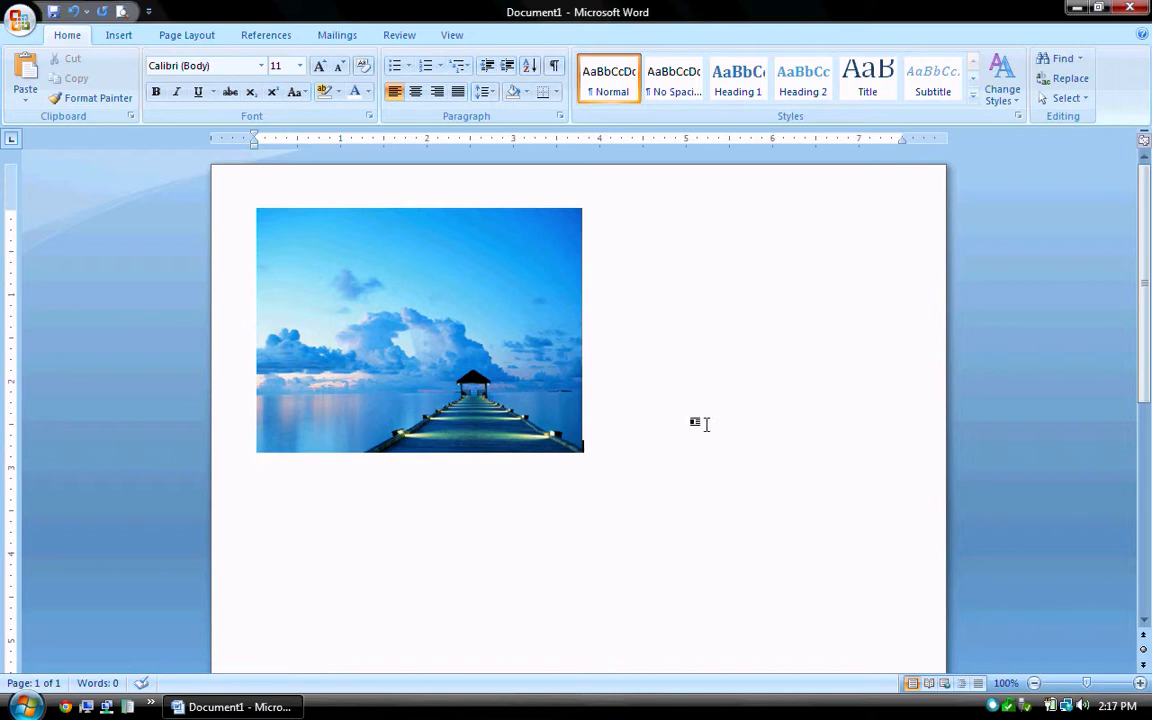
Type a test string beside the photo, erase it, and switch to the Insert commands.
{"action": "type", "text": "hjaksfkjadsf"}
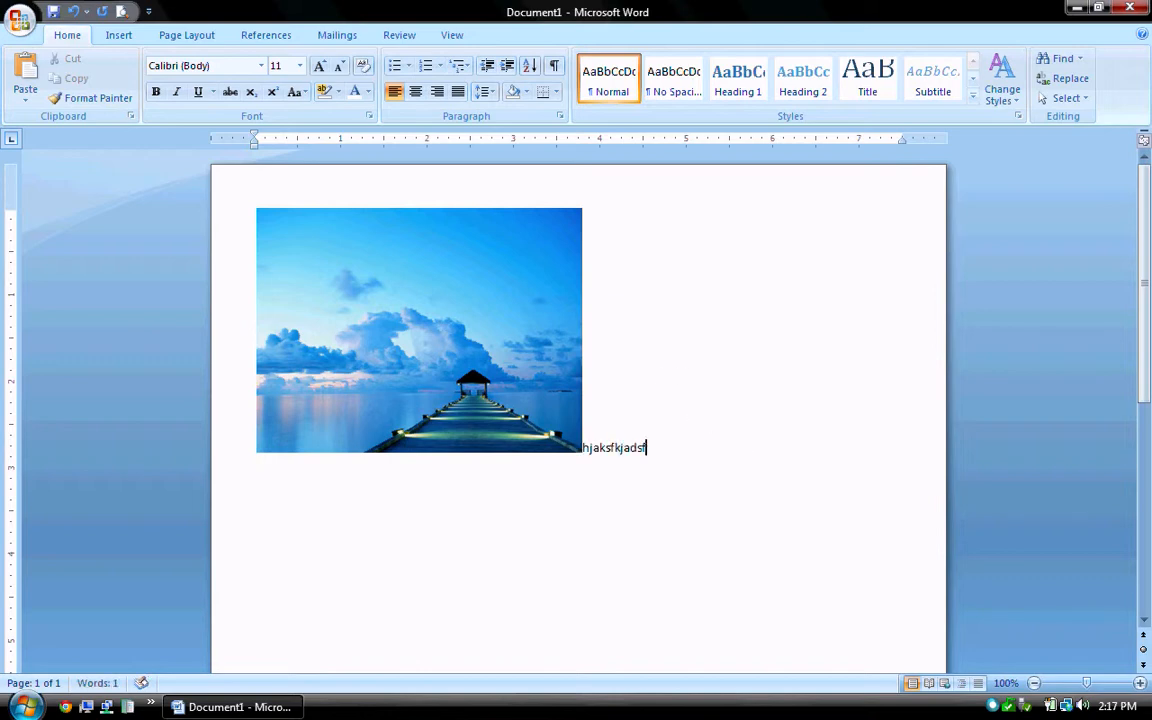
{"action": "key", "text": "BackSpace"}
{"action": "key", "text": "BackSpace"}
{"action": "key", "text": "BackSpace"}
{"action": "key", "text": "BackSpace"}
{"action": "key", "text": "BackSpace"}
{"action": "key", "text": "BackSpace"}
{"action": "key", "text": "BackSpace"}
{"action": "key", "text": "BackSpace"}
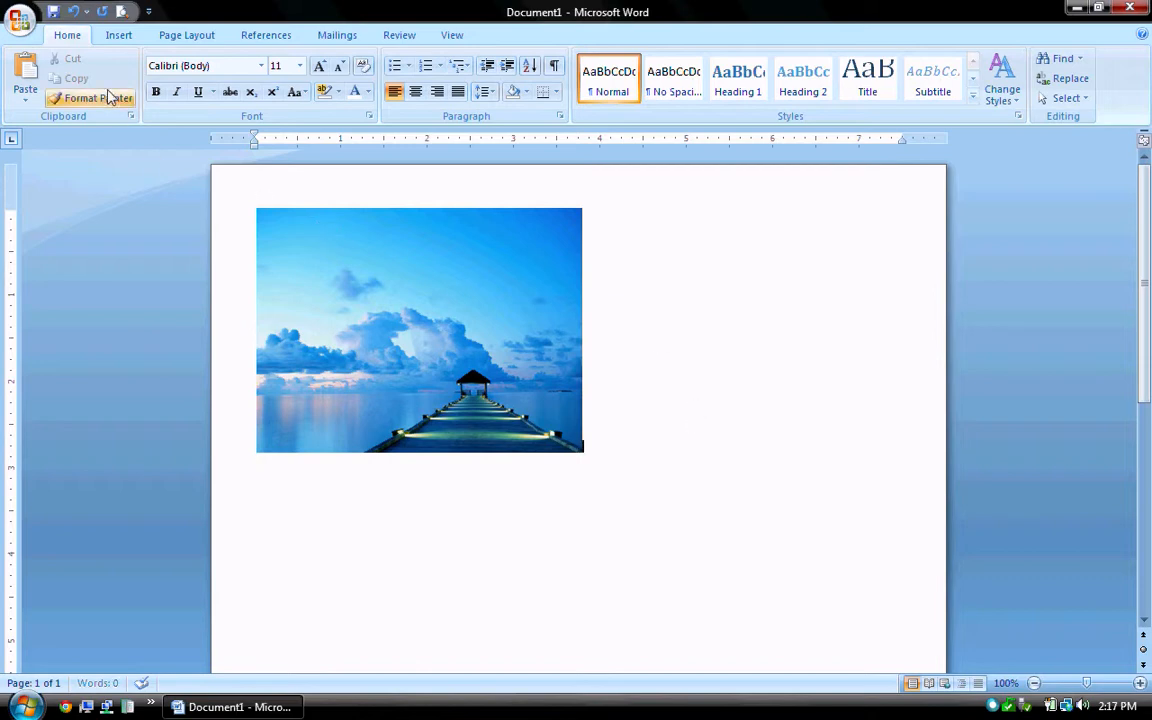
{"action": "left_click", "coordinate": [118, 38]}
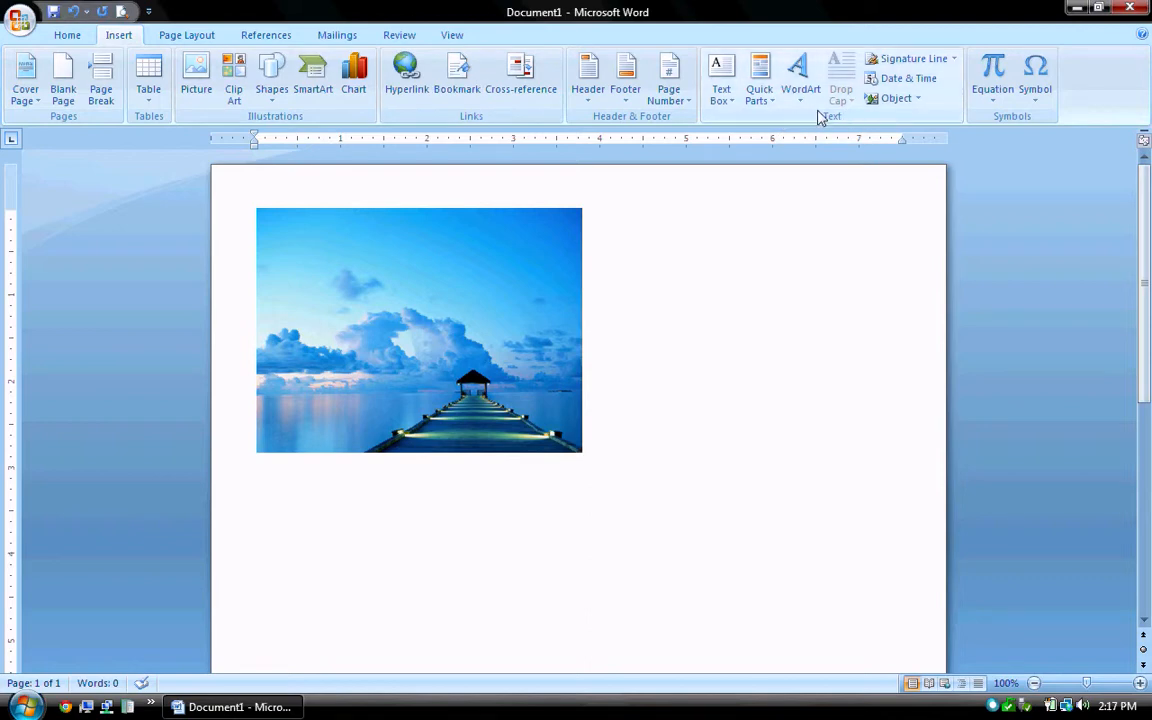
Insert a Simple Text Box near the photo and select its placeholder quote text.
{"action": "left_click", "coordinate": [720, 84]}
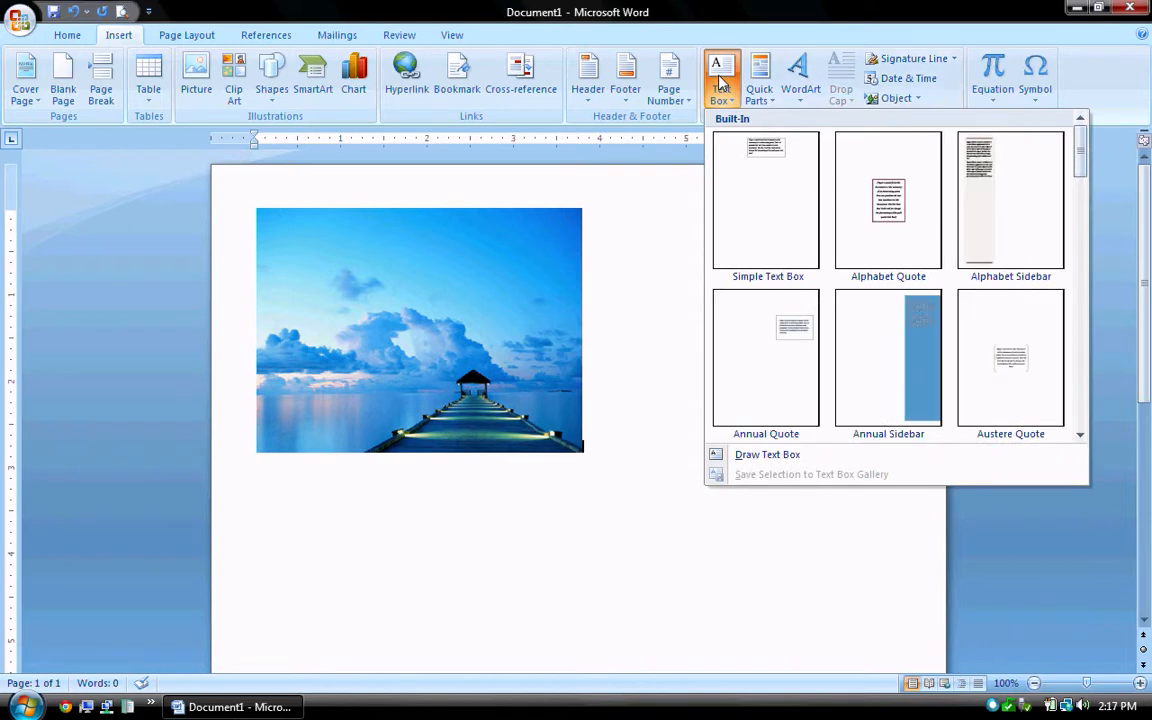
{"action": "left_click", "coordinate": [768, 241]}
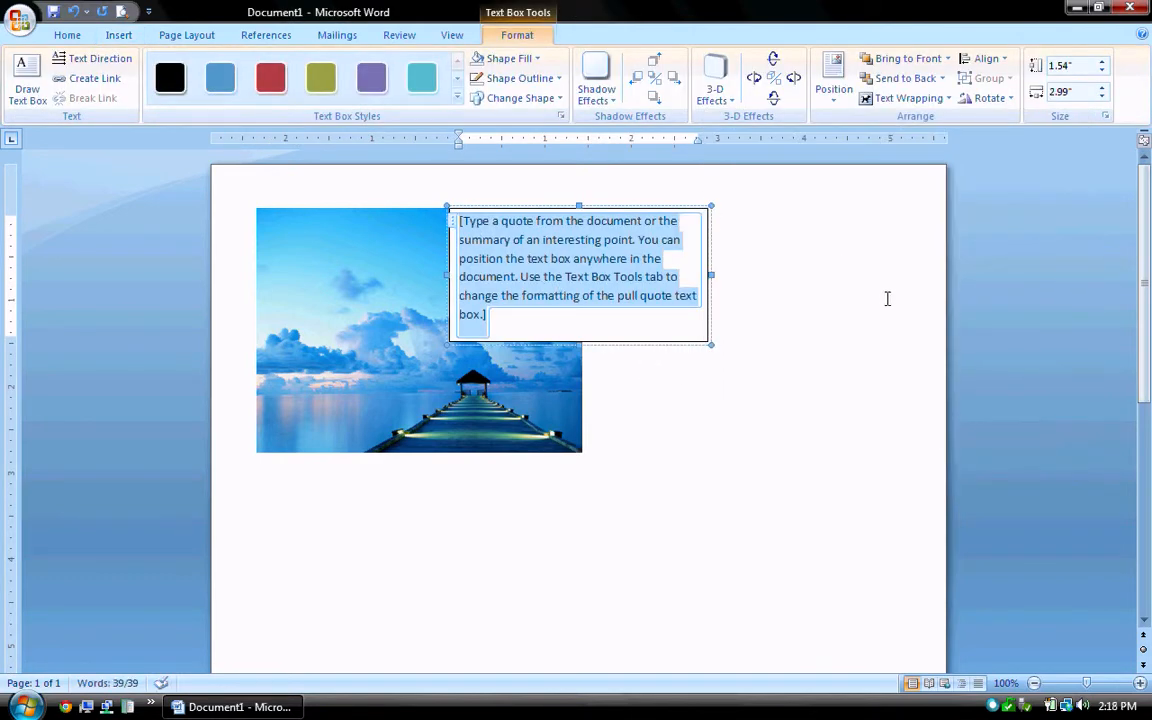
{"action": "left_click", "coordinate": [748, 481]}
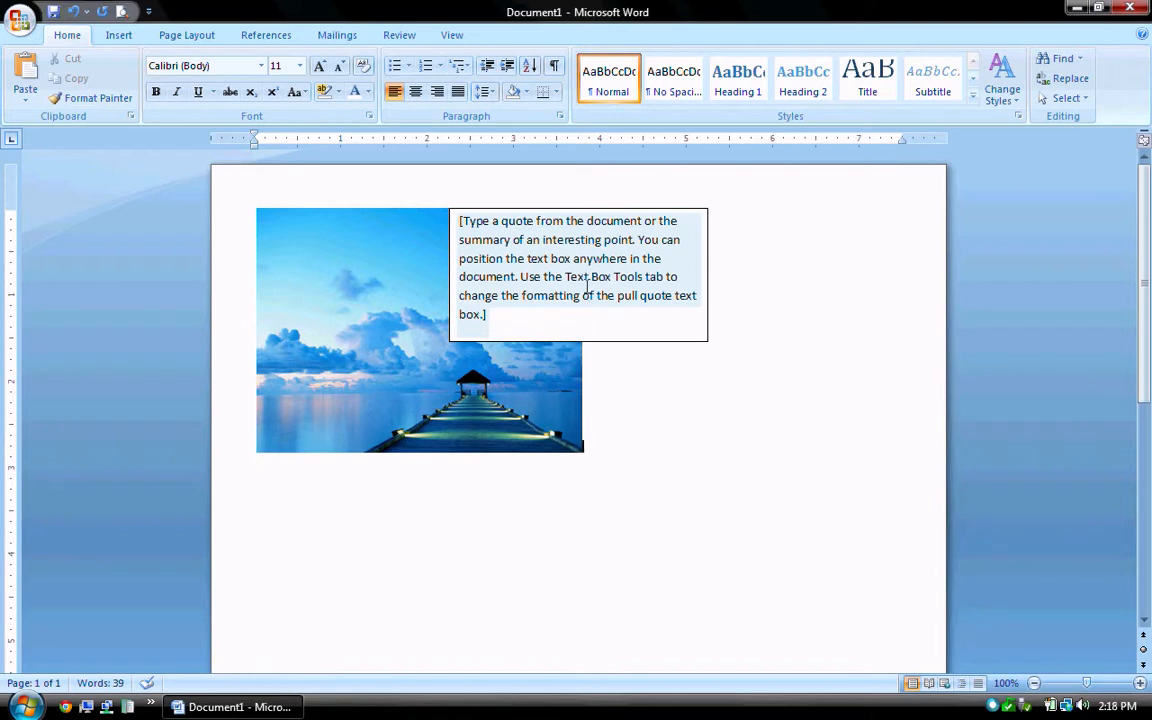
{"action": "left_click", "coordinate": [587, 285]}
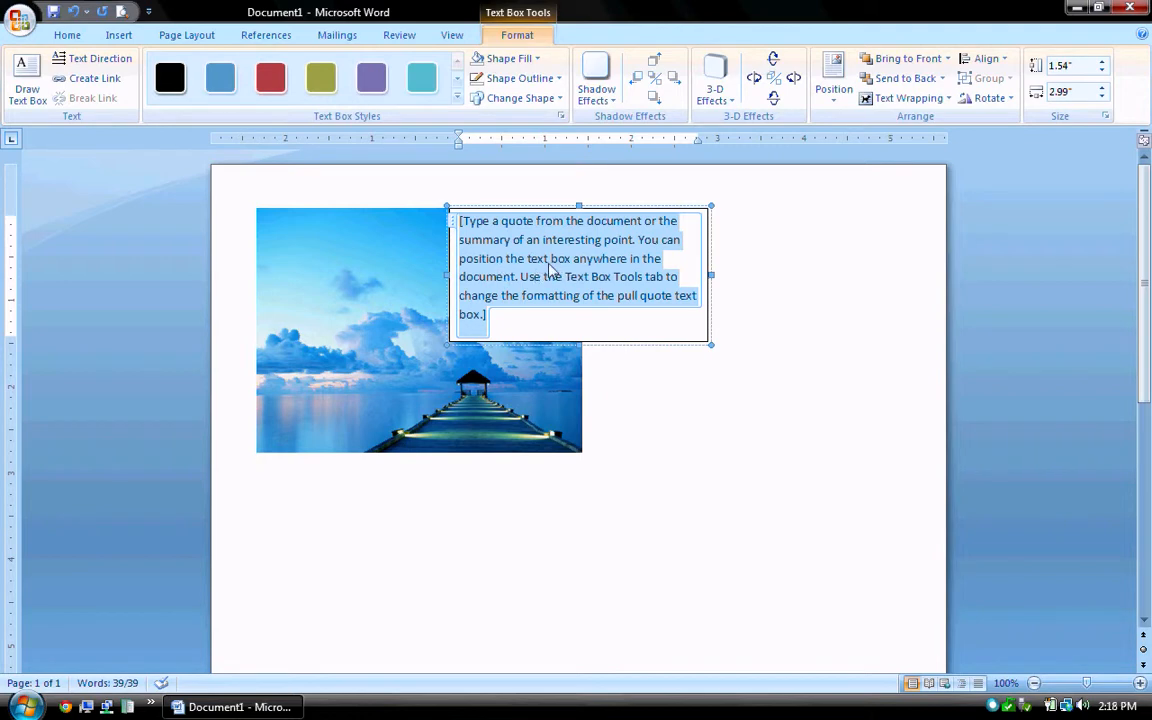
Type the person's first, middle and last names on three lines, then select all the text.
{"action": "key", "text": "Return"}
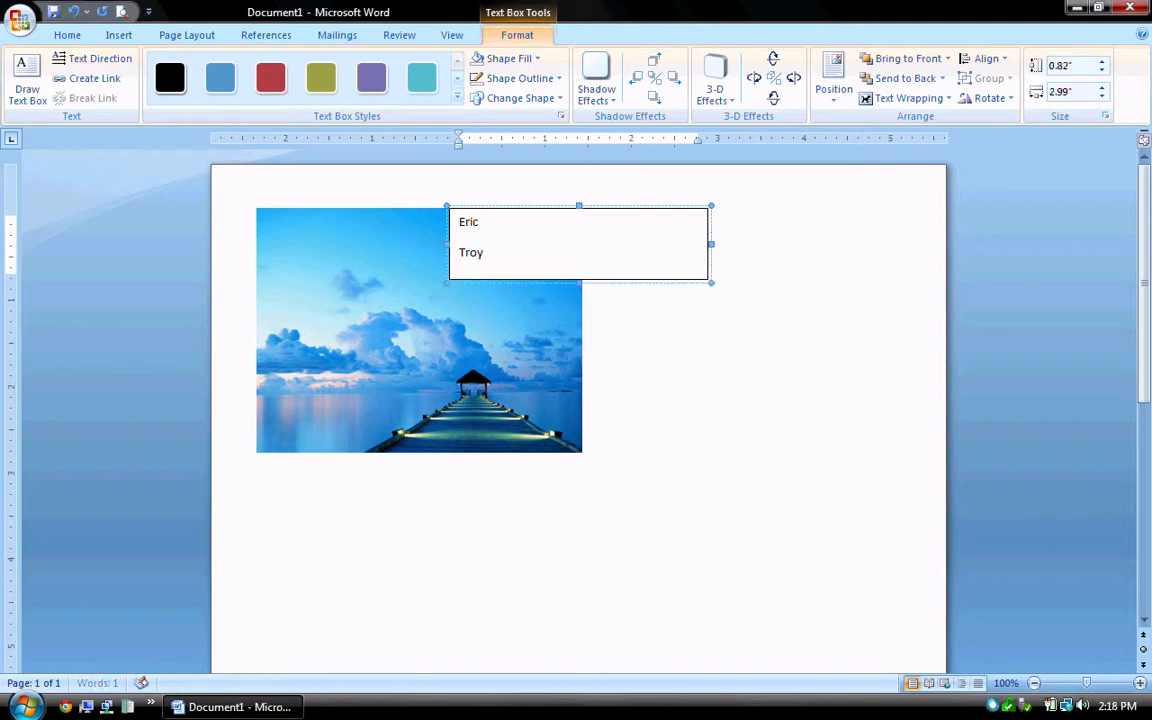
{"action": "key", "text": "Return"}
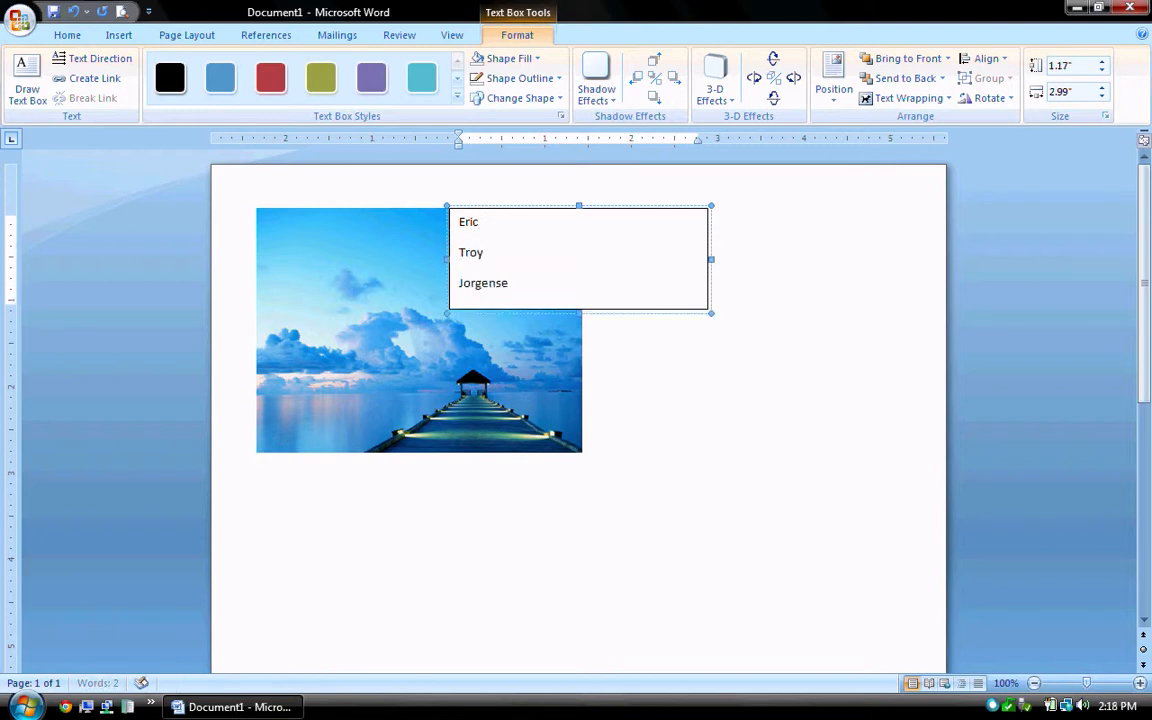
{"action": "left_click", "coordinate": [552, 271]}
{"action": "key", "text": "ctrl+a"}
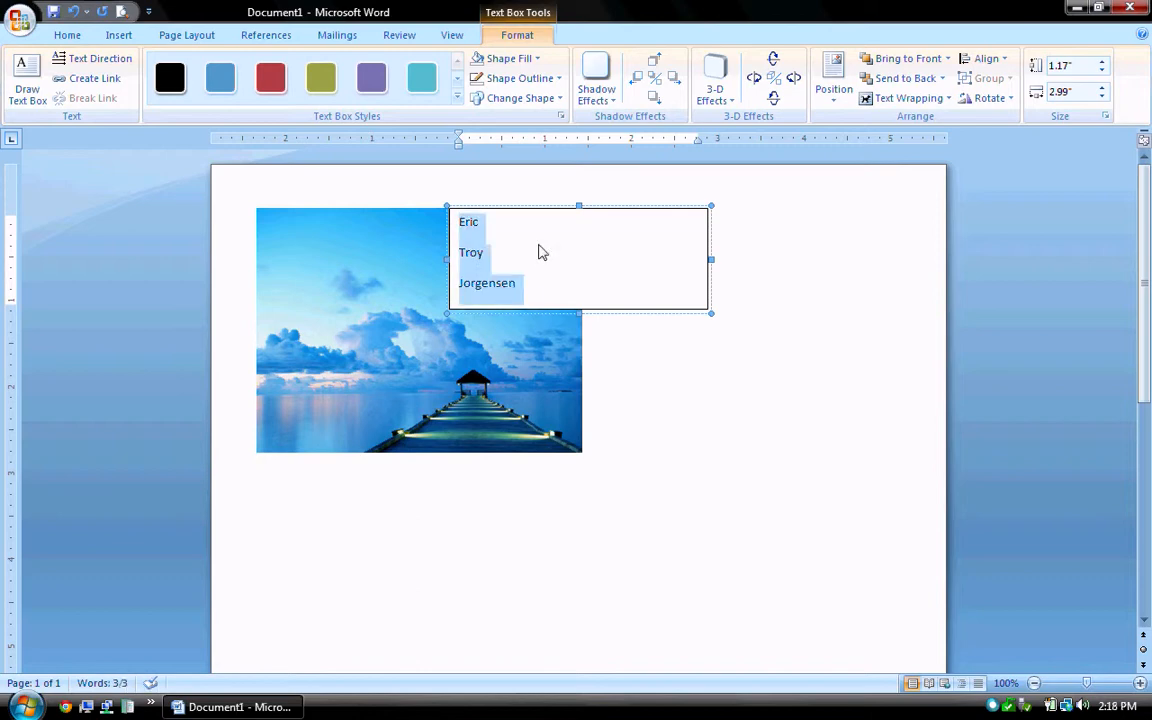
Give the name paragraphs Single line spacing and no added space between paragraphs.
{"action": "right_click", "coordinate": [470, 260]}
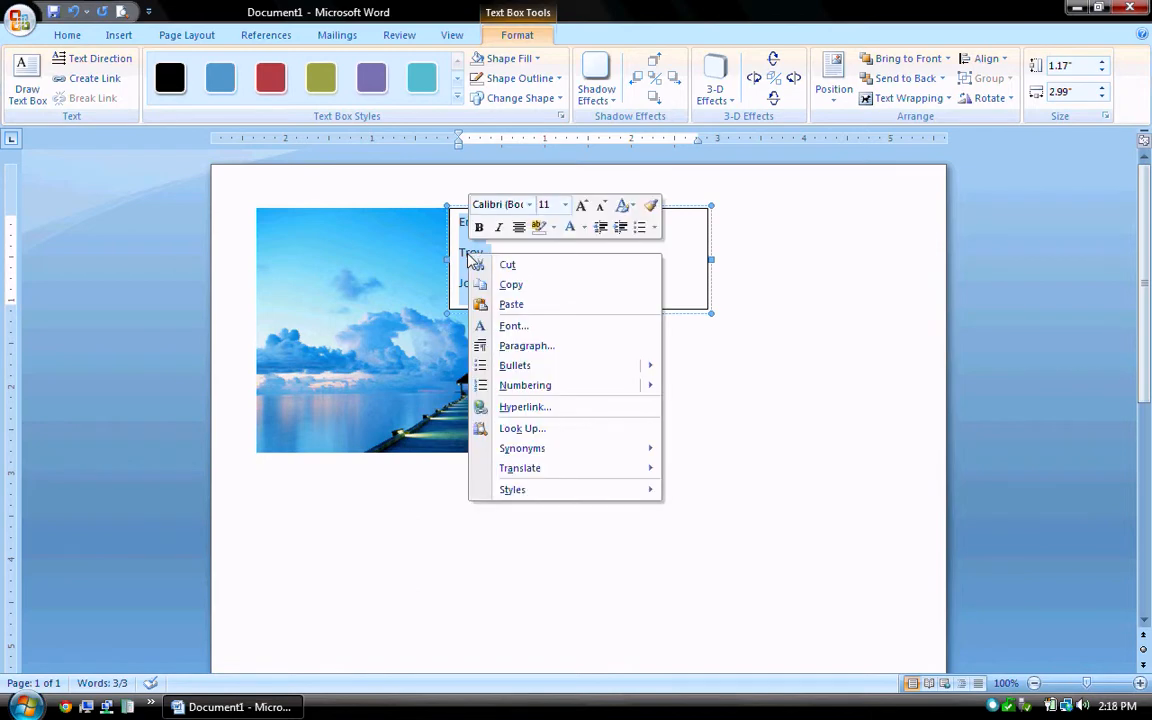
{"action": "left_click", "coordinate": [524, 346]}
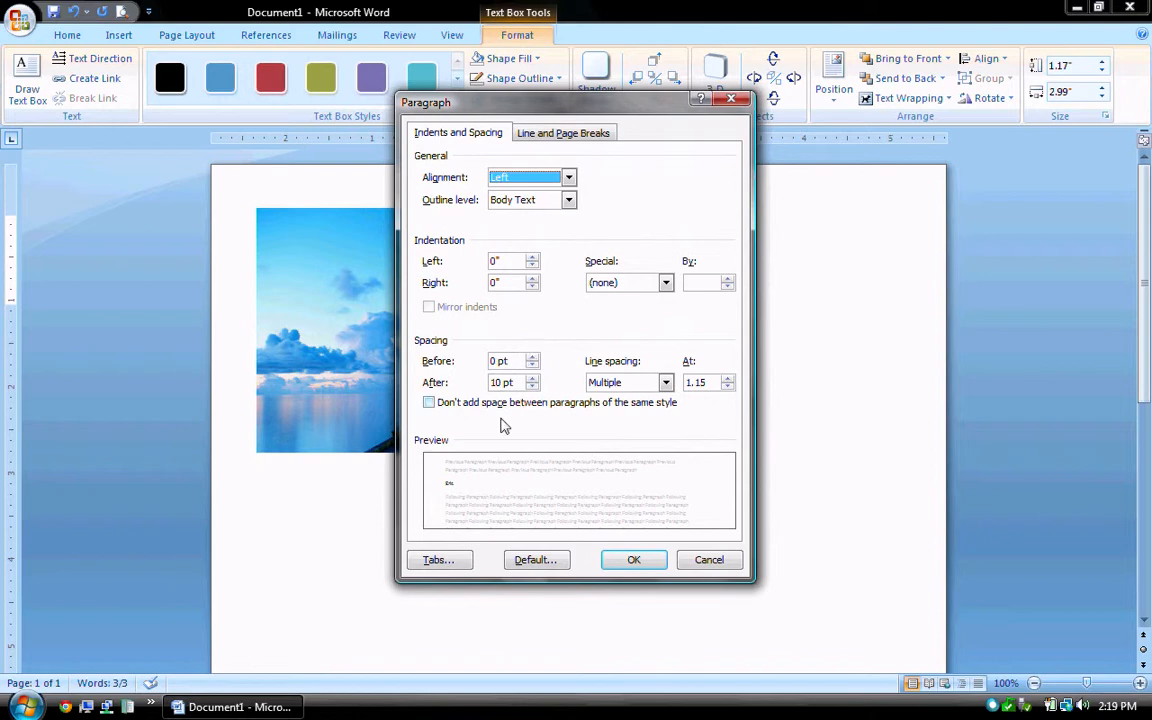
{"action": "left_click", "coordinate": [429, 403]}
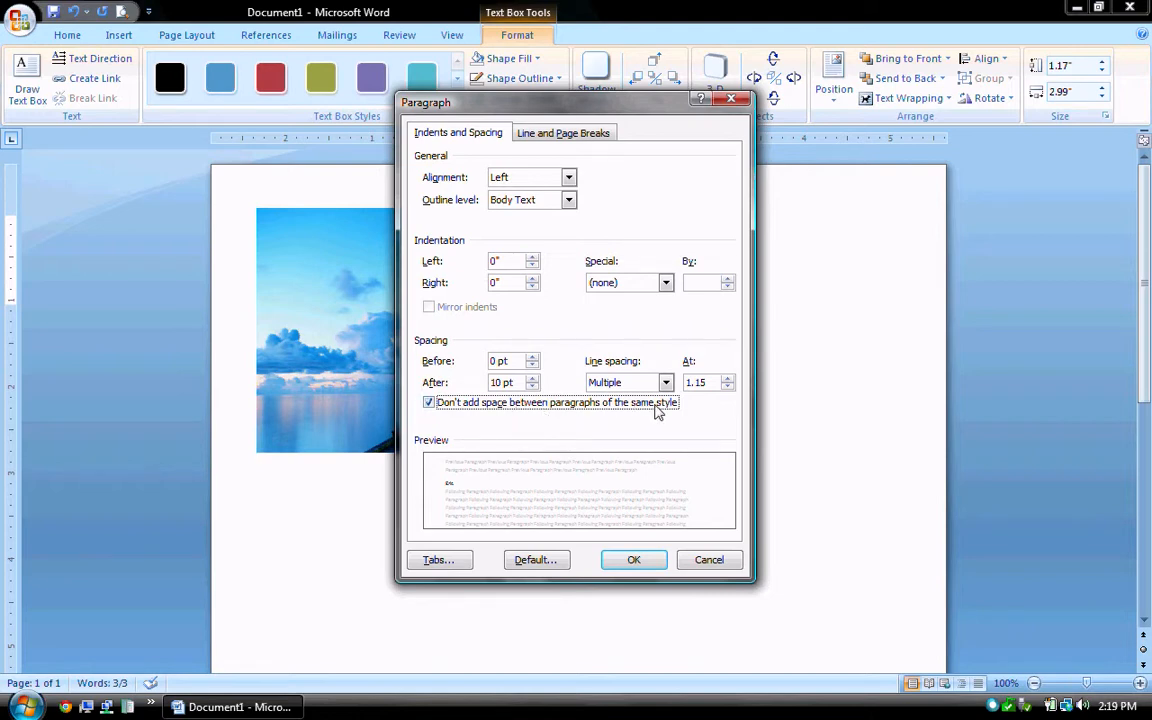
{"action": "left_click", "coordinate": [666, 383]}
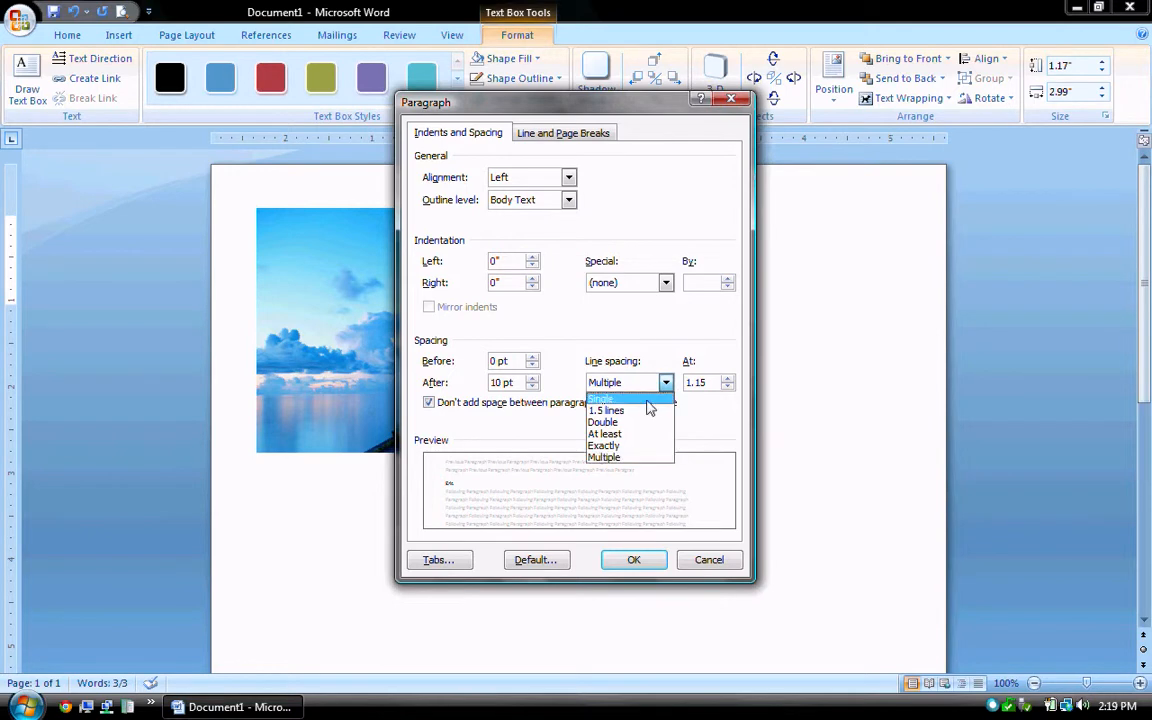
{"action": "left_click", "coordinate": [646, 401]}
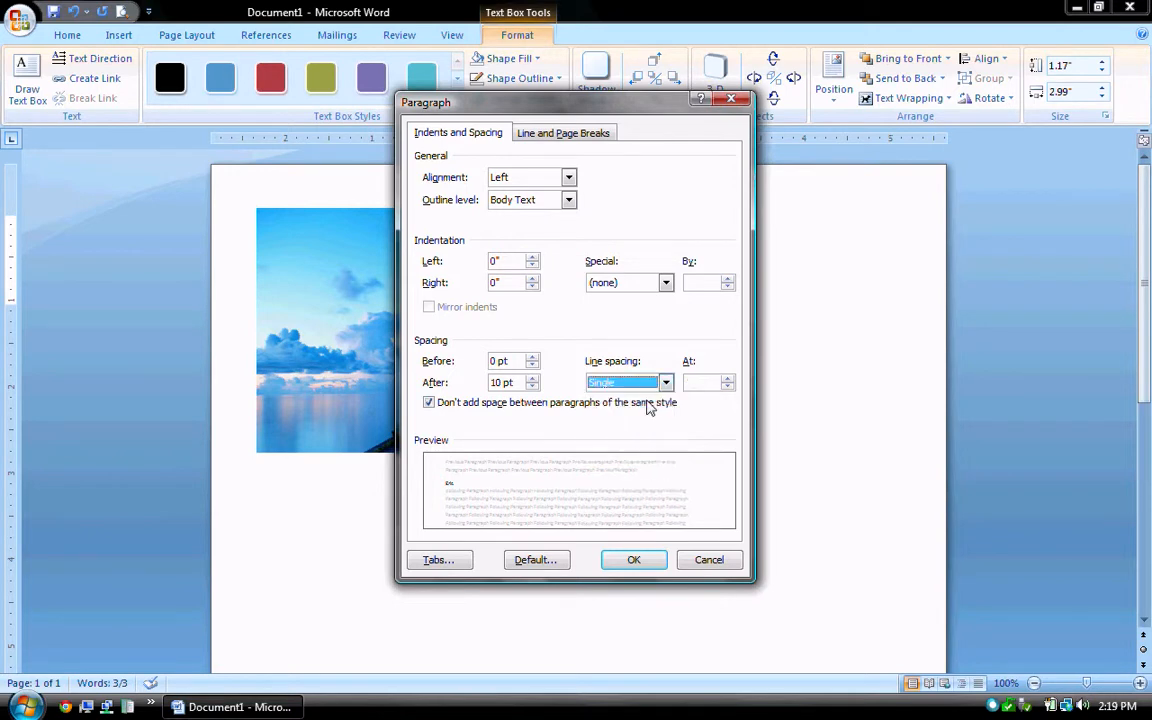
{"action": "left_click", "coordinate": [634, 561]}
{"action": "left_click", "coordinate": [500, 227]}
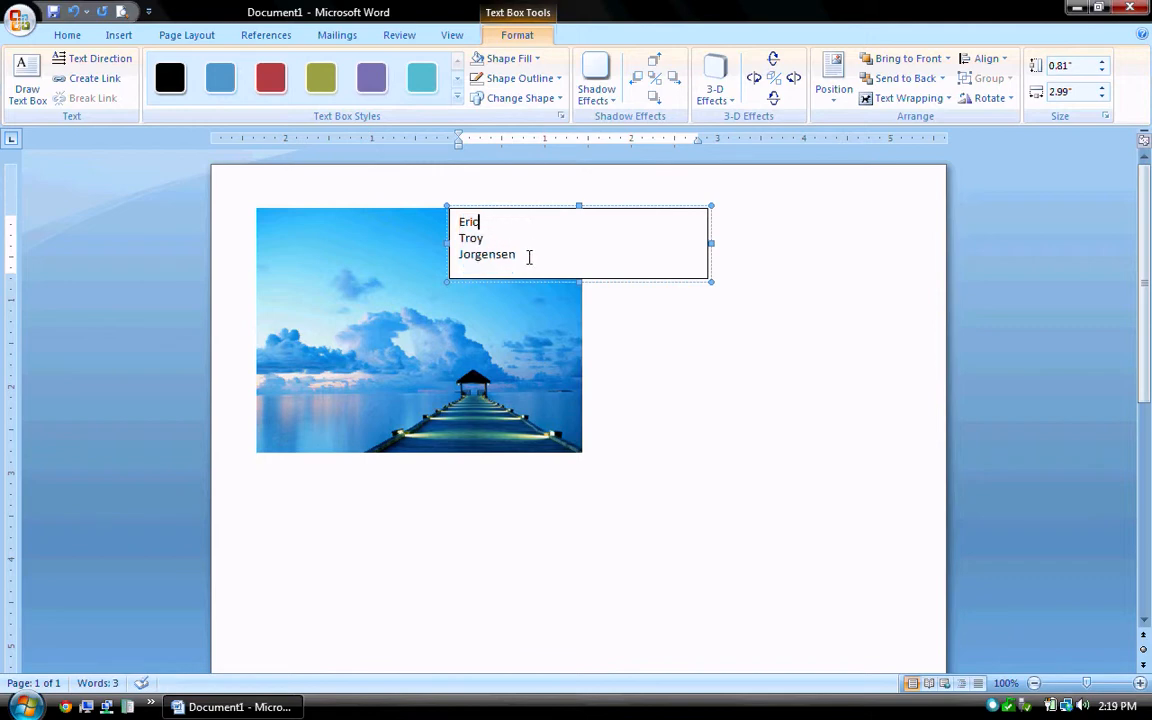
Enlarge the name text box with its sizing handles and drag it onto the photo.
{"action": "left_click", "coordinate": [638, 475]}
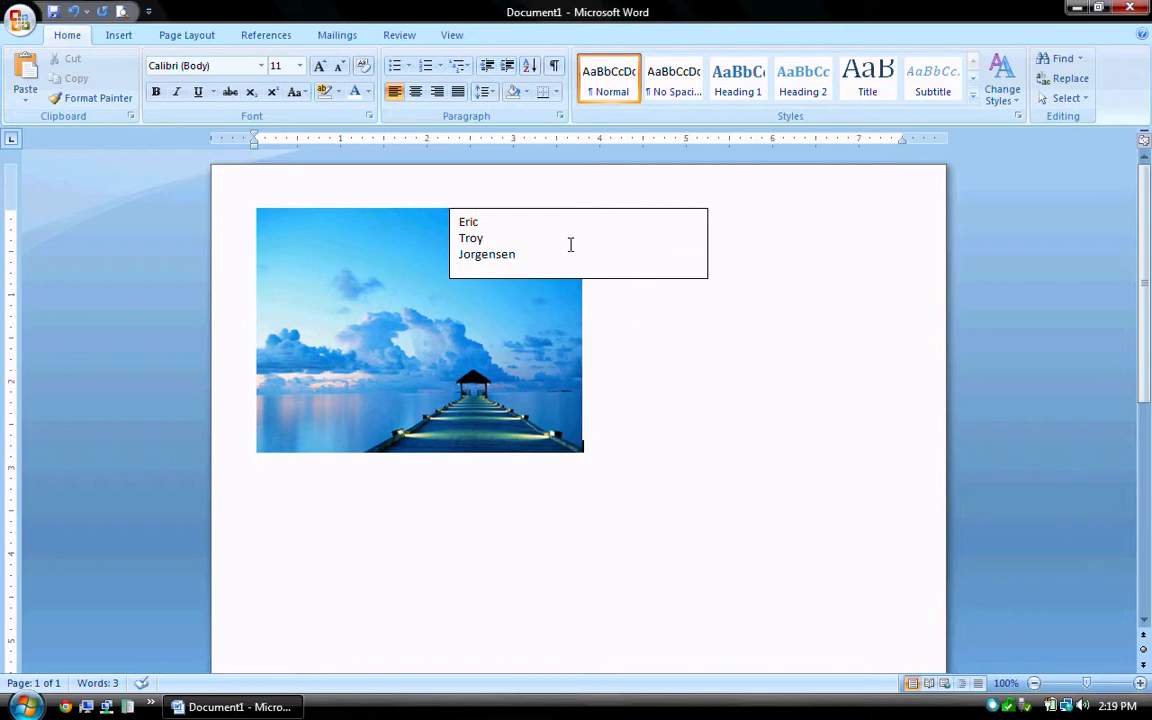
{"action": "left_click", "coordinate": [716, 236]}
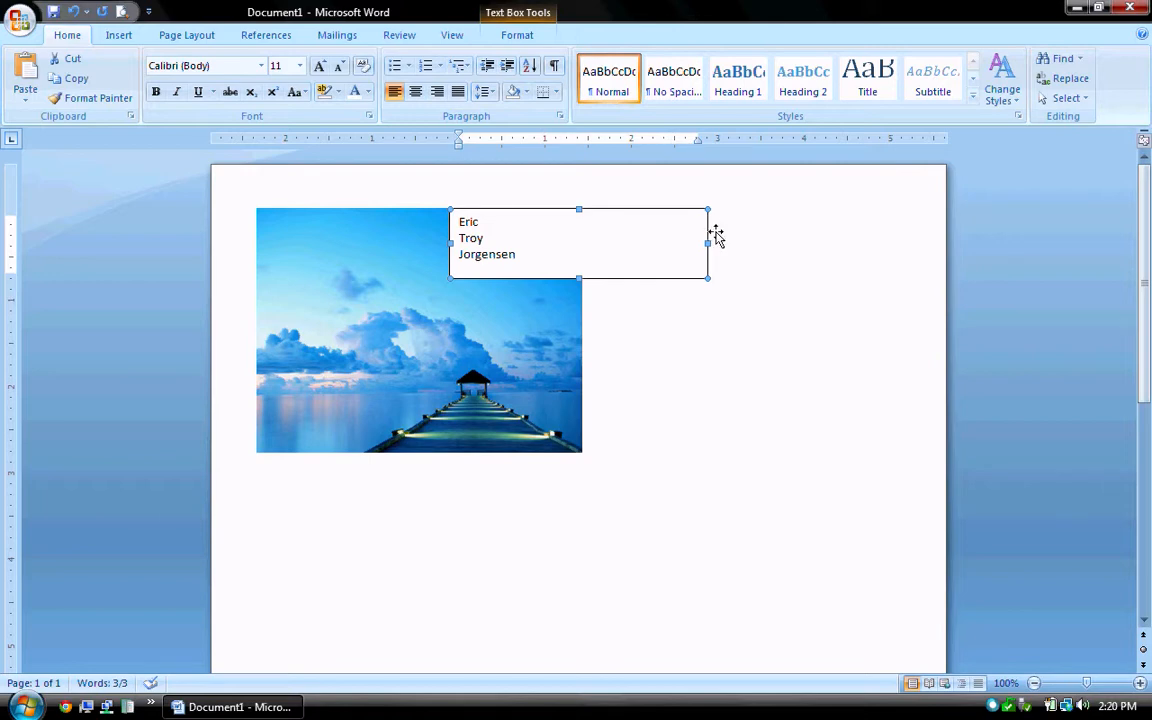
{"action": "left_click_drag", "start_coordinate": [716, 232], "coordinate": [864, 255]}
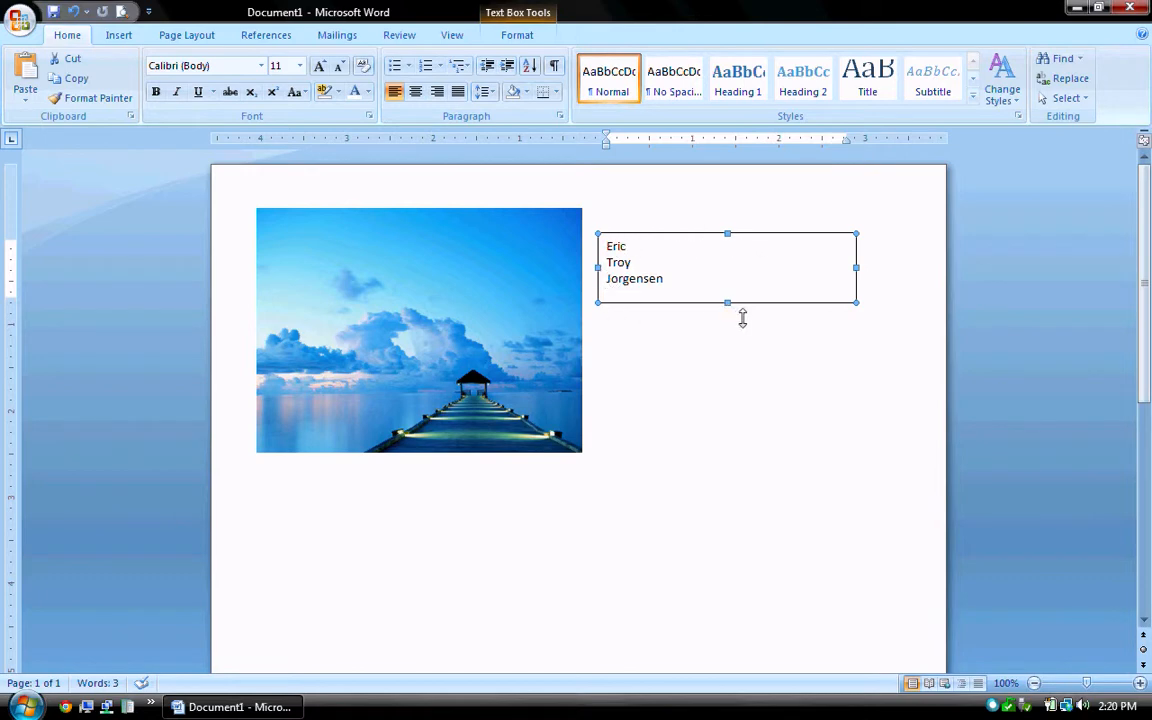
{"action": "left_click_drag", "start_coordinate": [738, 311], "coordinate": [743, 451]}
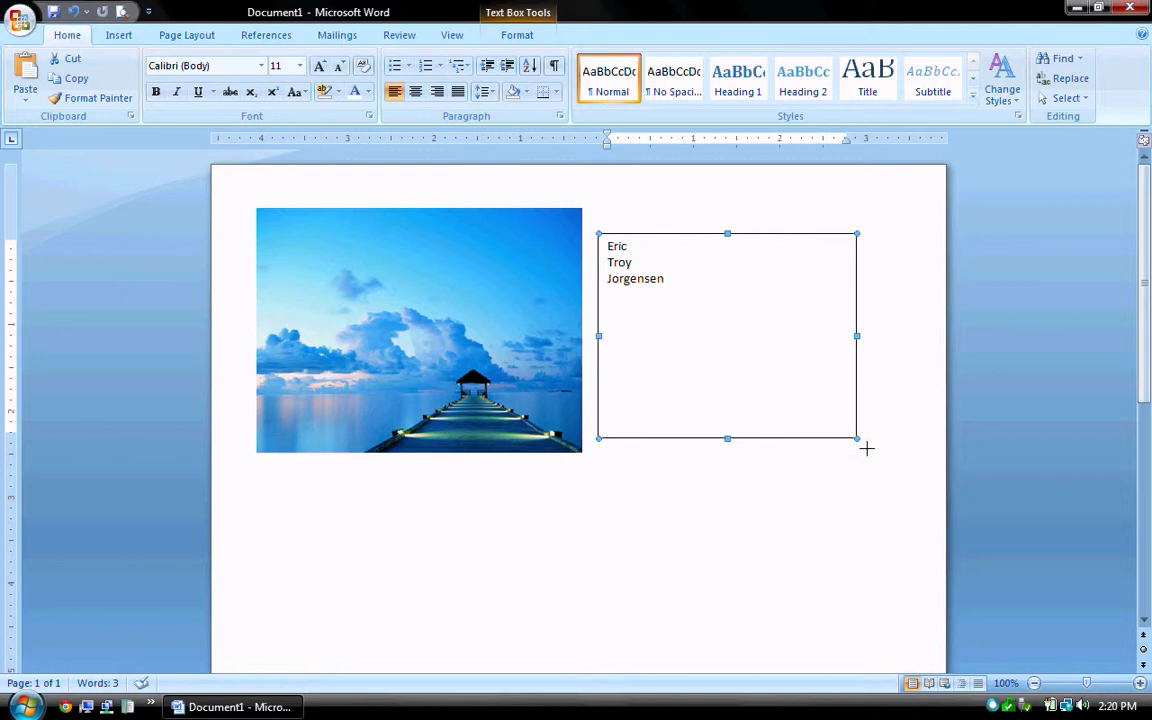
{"action": "left_click_drag", "start_coordinate": [864, 442], "coordinate": [845, 425]}
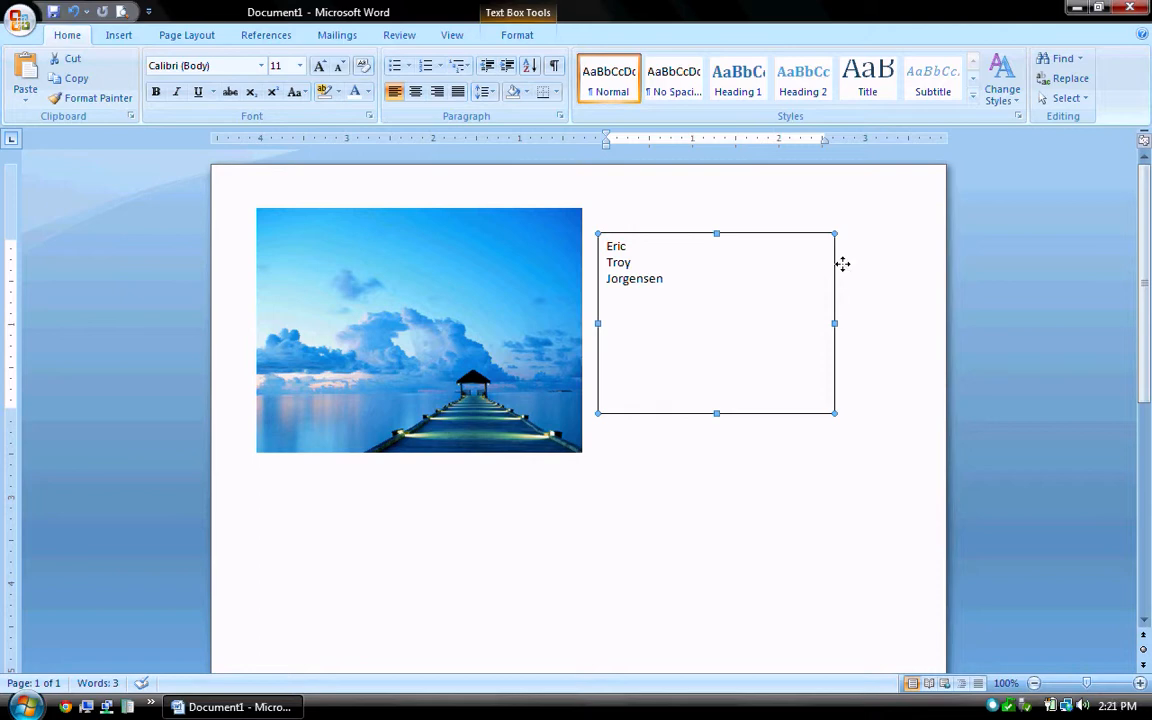
{"action": "left_click_drag", "start_coordinate": [841, 263], "coordinate": [521, 264]}
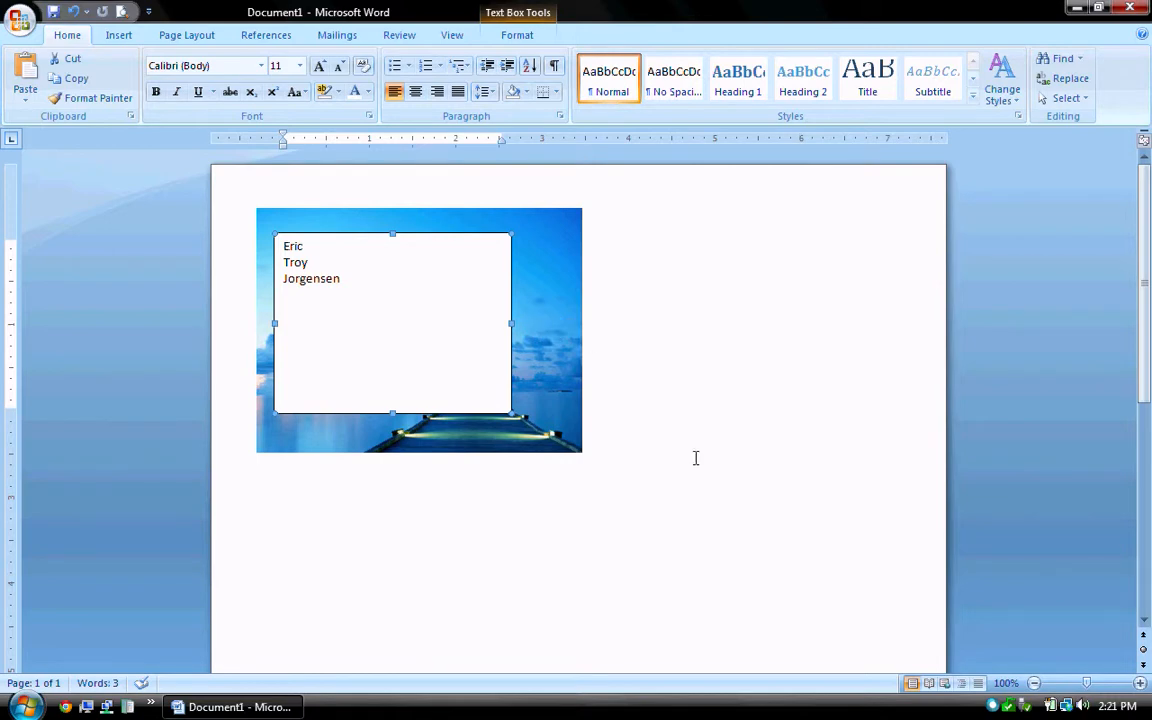
{"action": "left_click", "coordinate": [666, 444]}
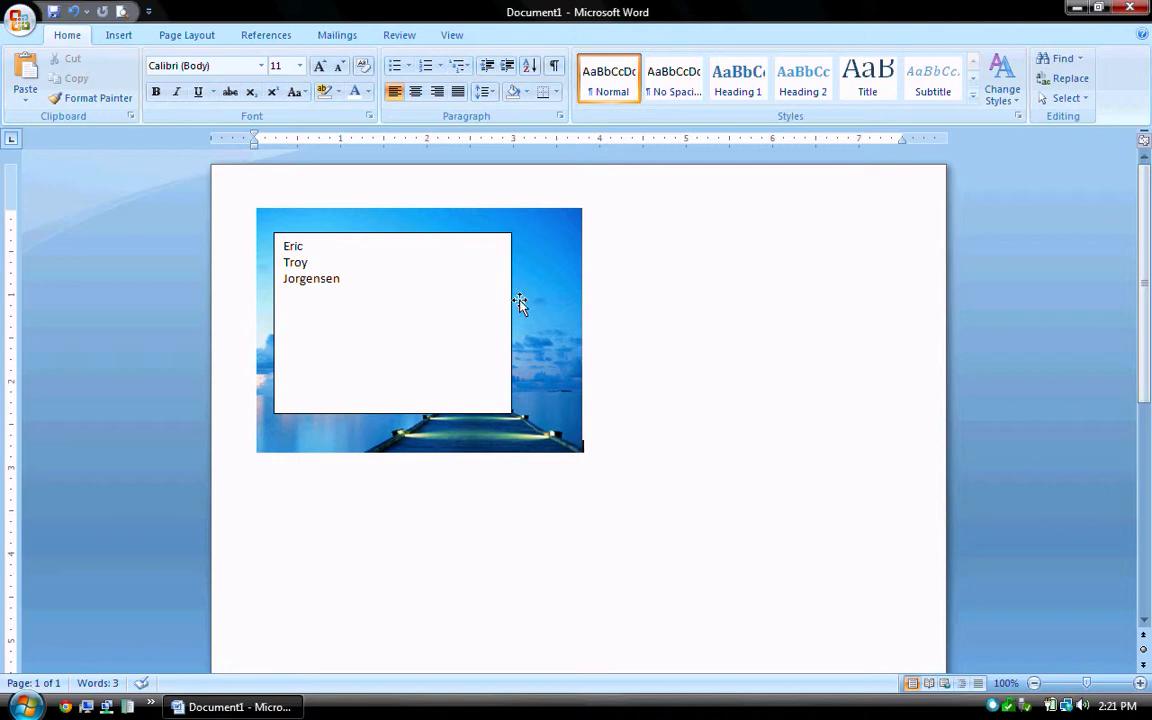
{"action": "left_click", "coordinate": [392, 288]}
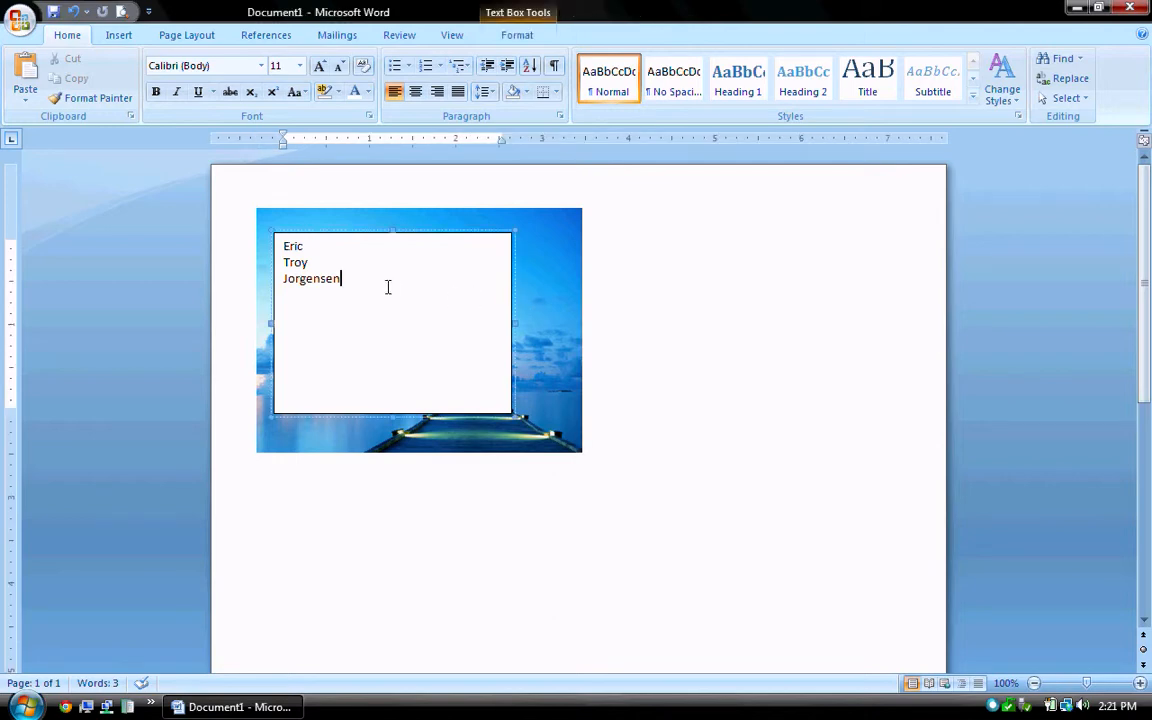
{"action": "left_click", "coordinate": [521, 287]}
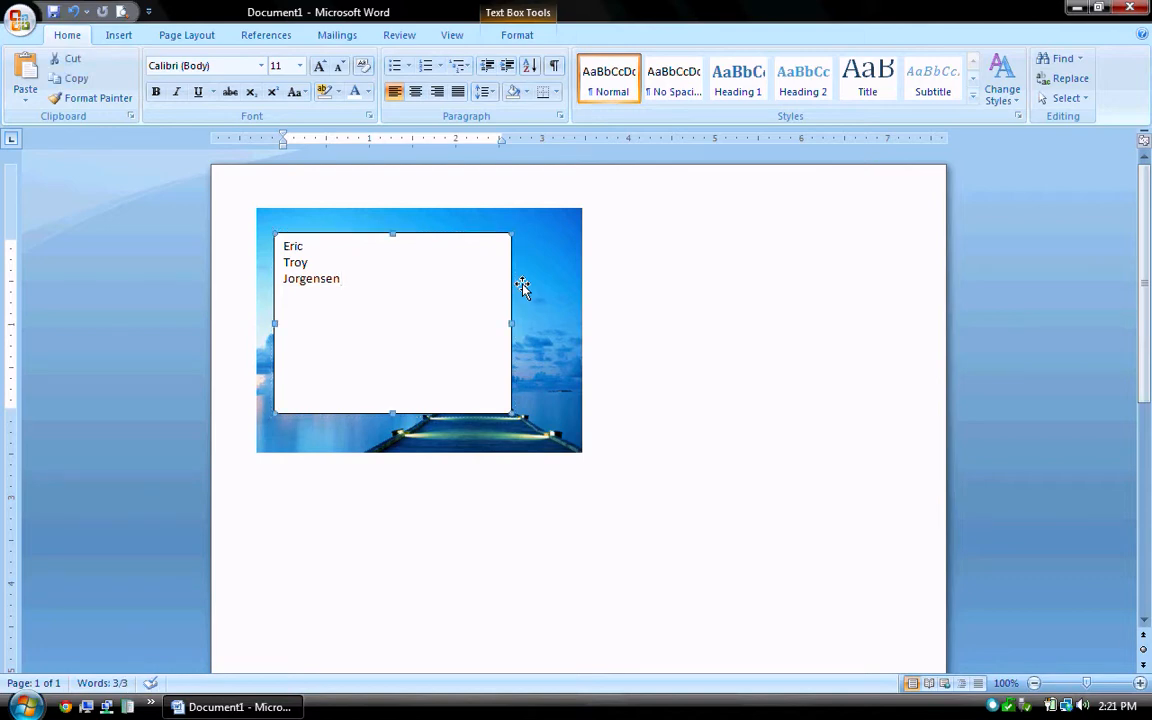
Set the text box's Shape Fill to No Fill and Shape Outline to No Outline.
{"action": "left_click", "coordinate": [517, 37]}
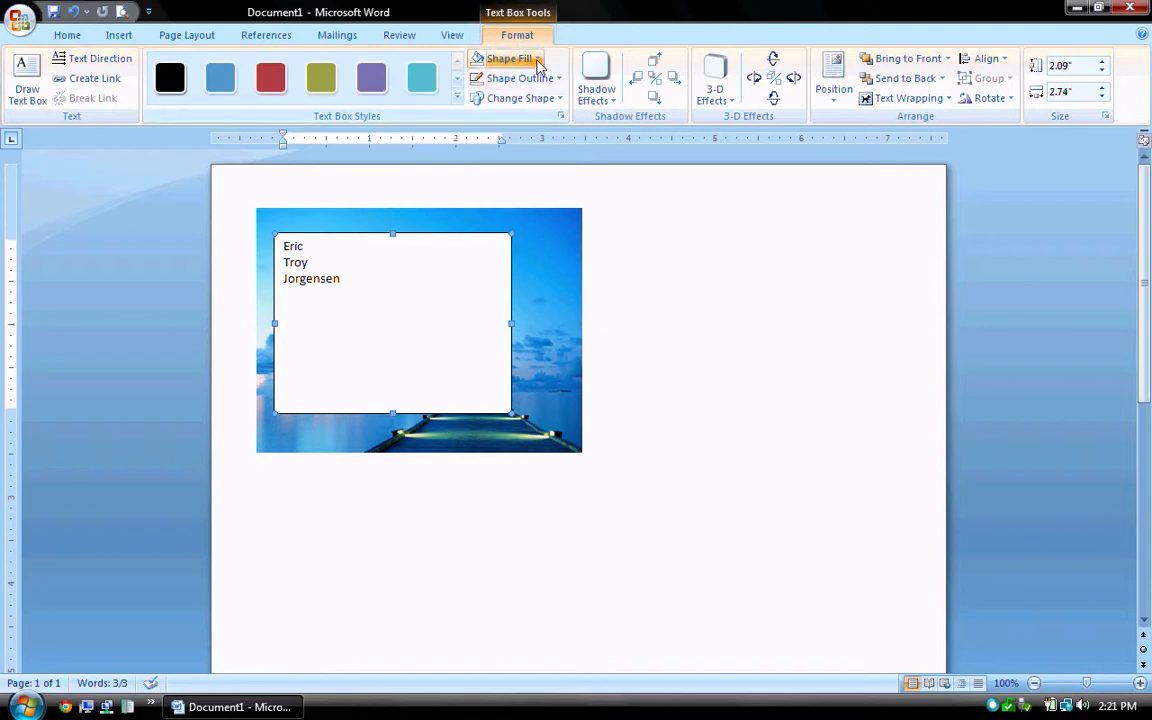
{"action": "left_click", "coordinate": [537, 60]}
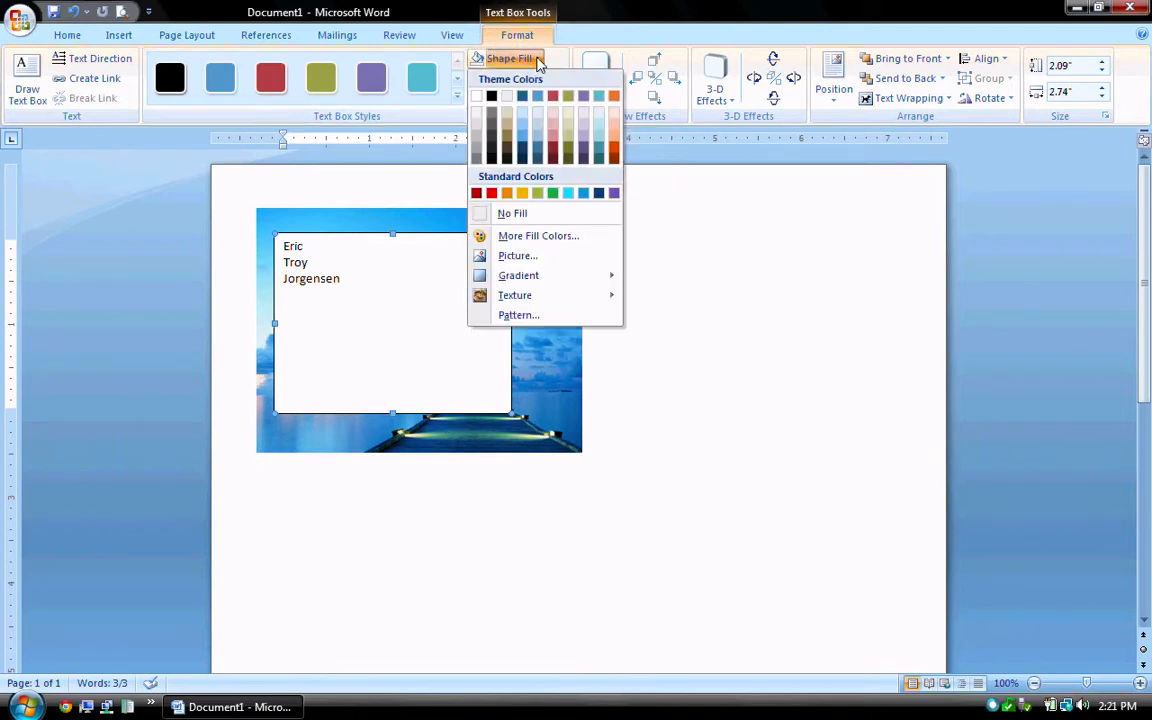
{"action": "left_click", "coordinate": [516, 215]}
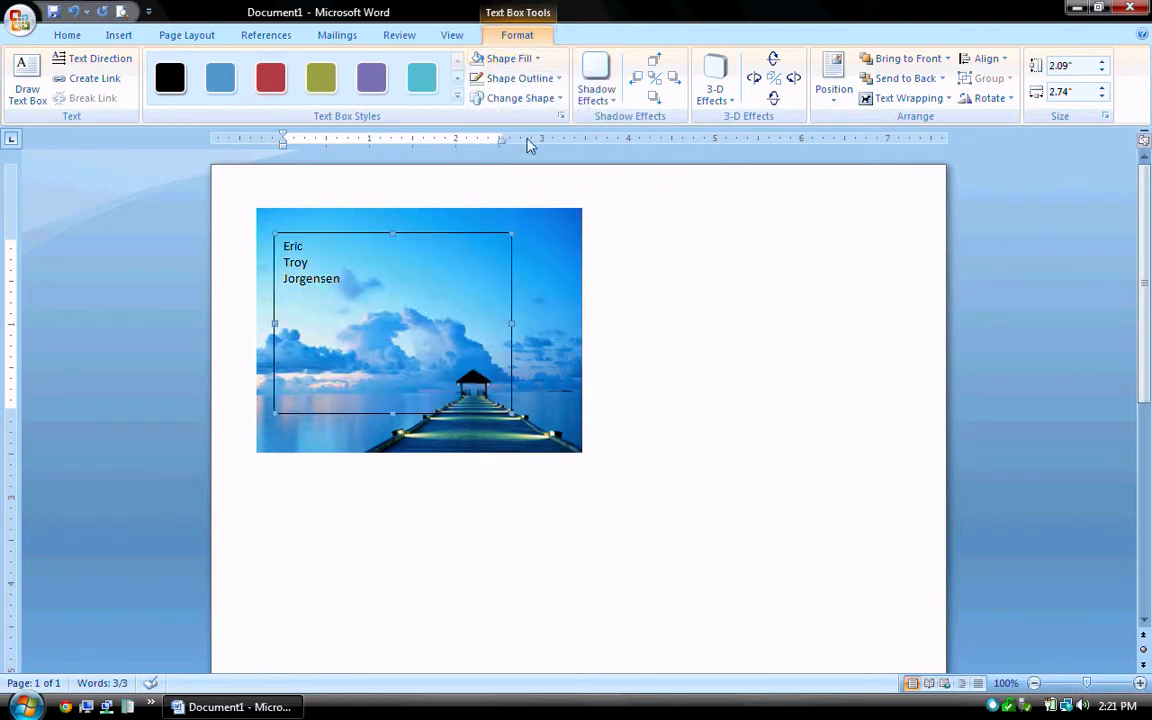
{"action": "left_click", "coordinate": [559, 80]}
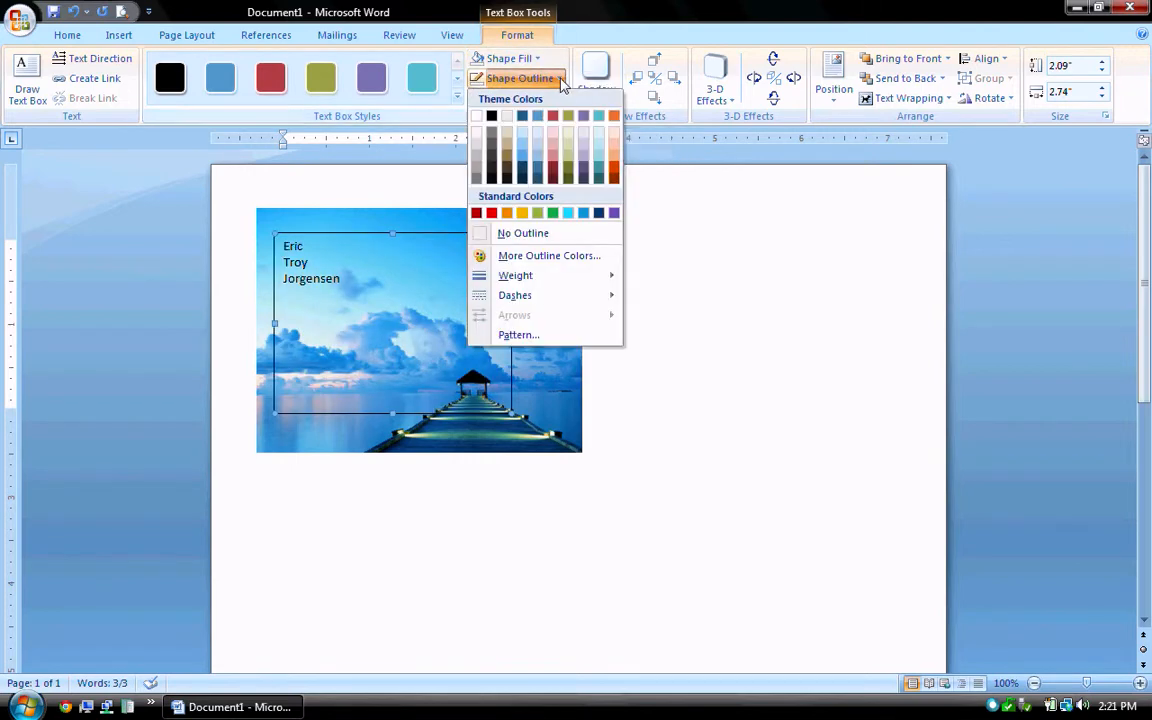
{"action": "left_click", "coordinate": [521, 235]}
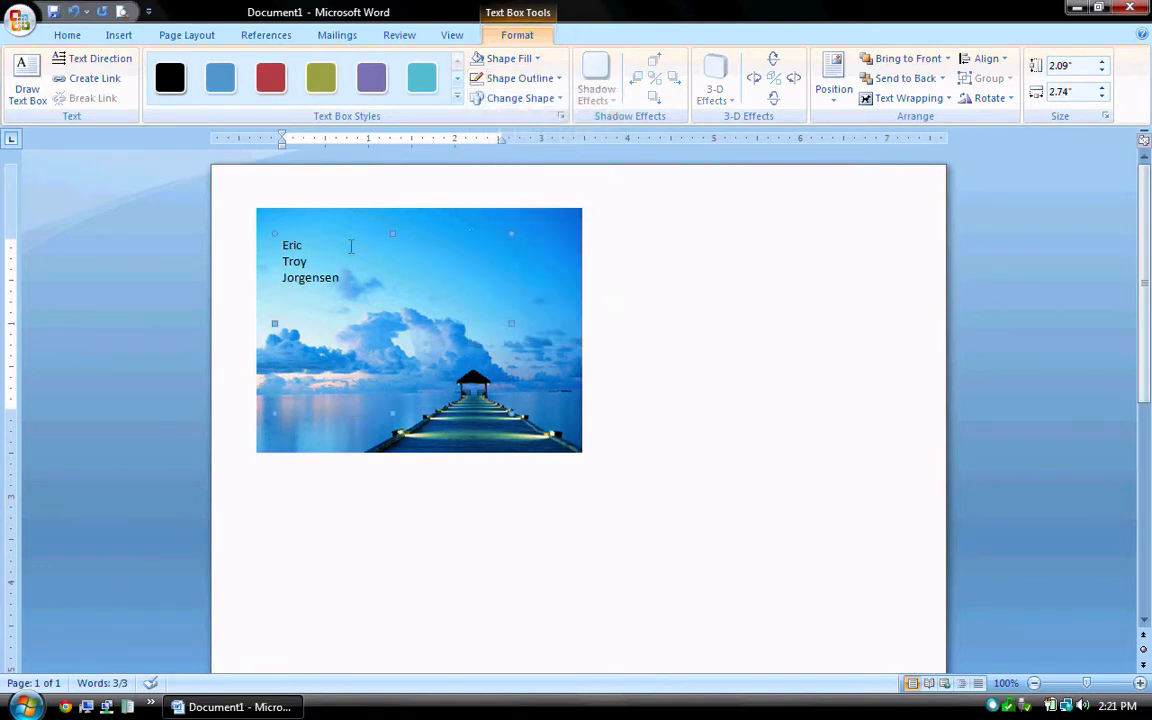
{"action": "left_click", "coordinate": [407, 298]}
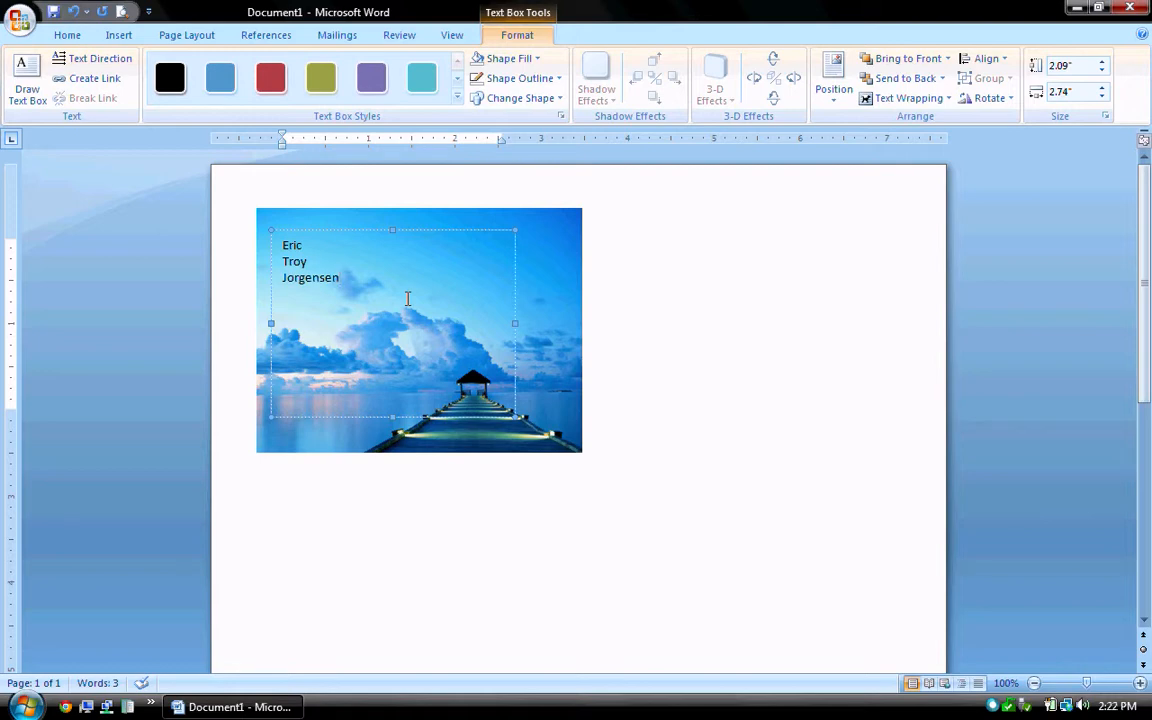
Format all the name text as Bodoni MT Black, 24 pt, in white.
{"action": "key", "text": "ctrl+a"}
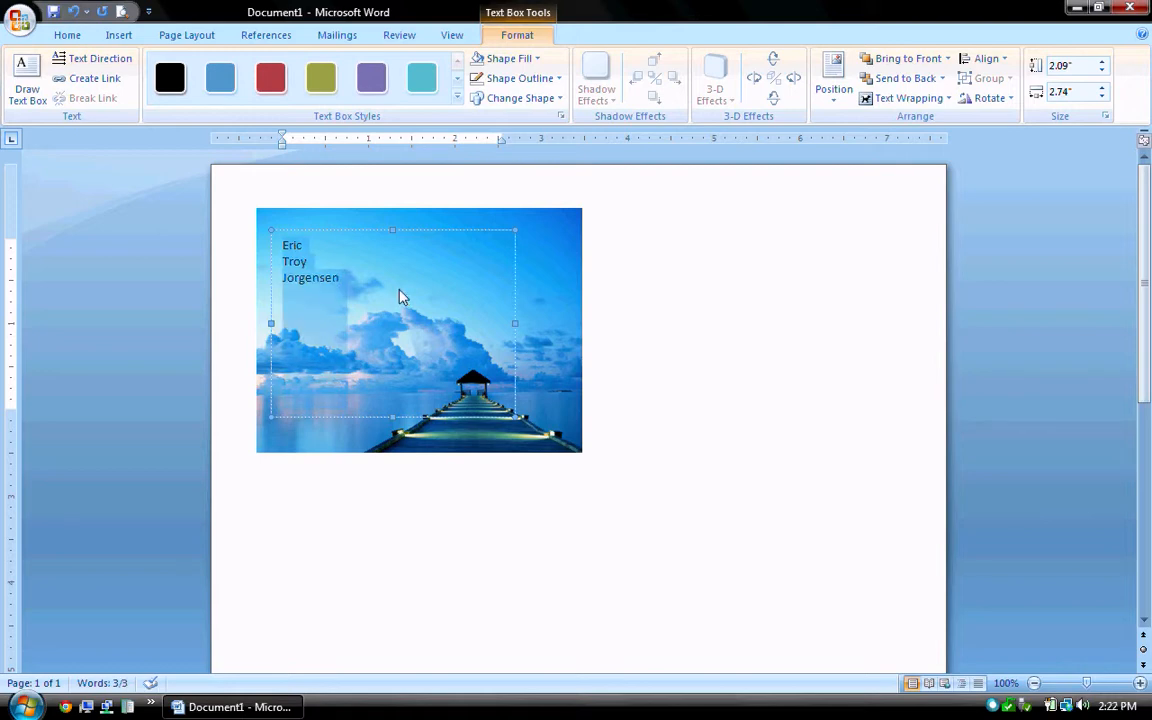
{"action": "left_click", "coordinate": [67, 36]}
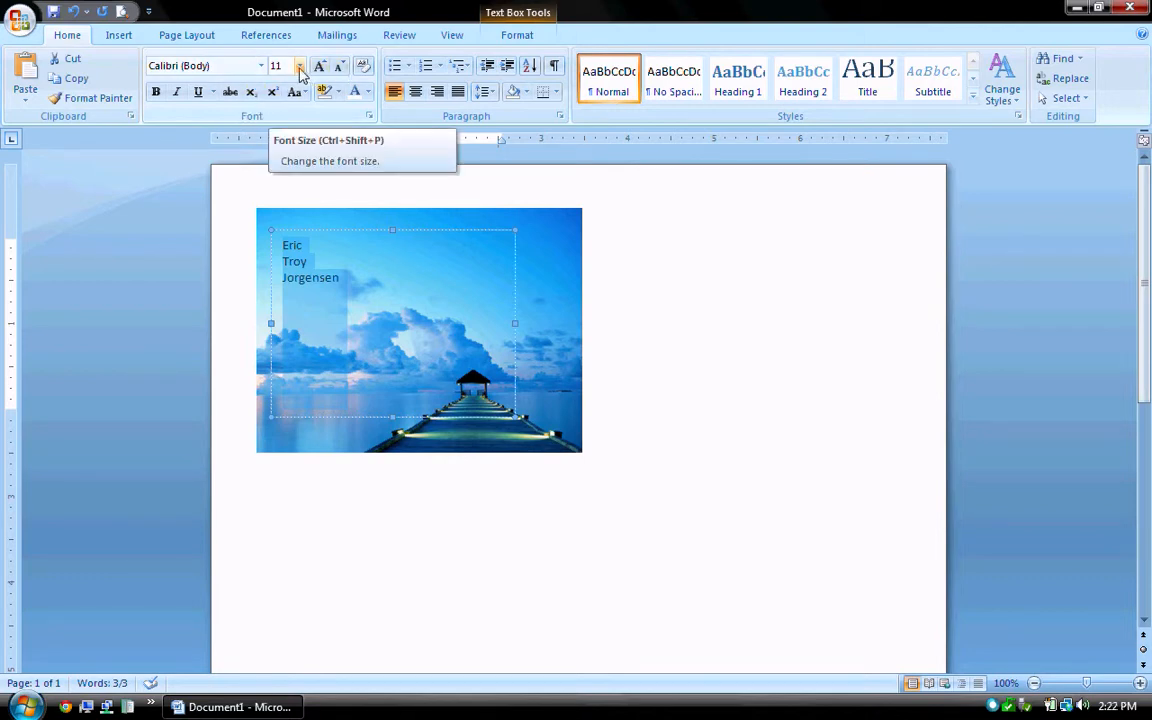
{"action": "left_click", "coordinate": [262, 66]}
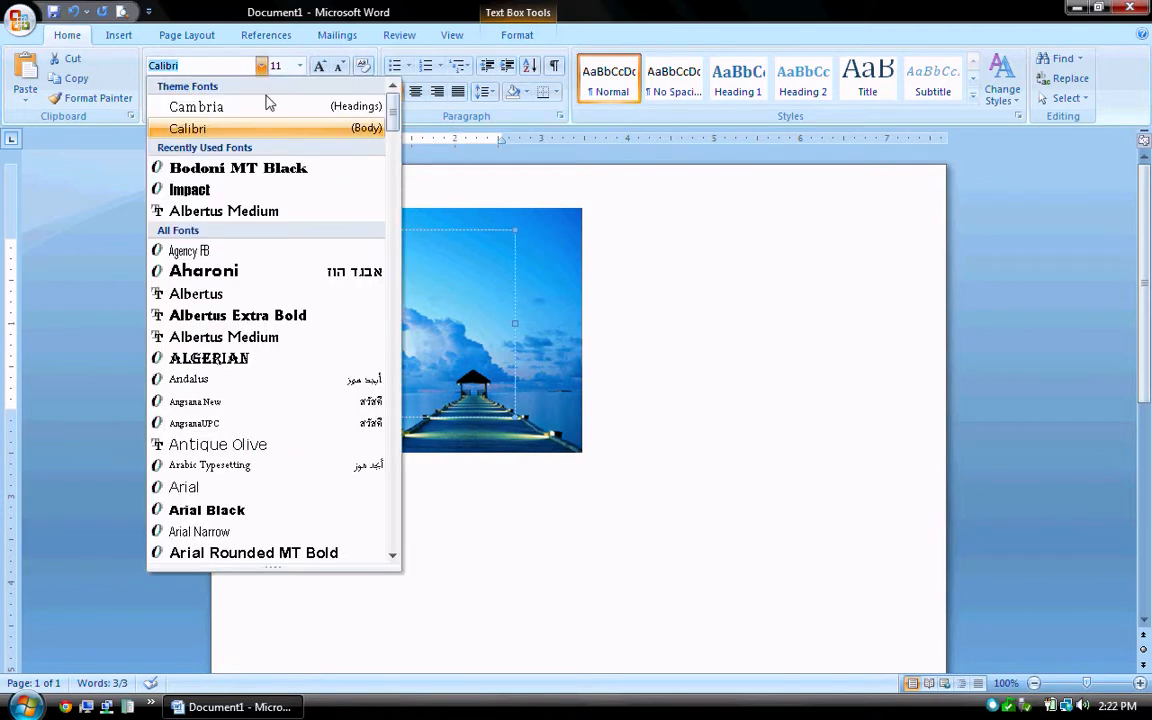
{"action": "left_click", "coordinate": [267, 170]}
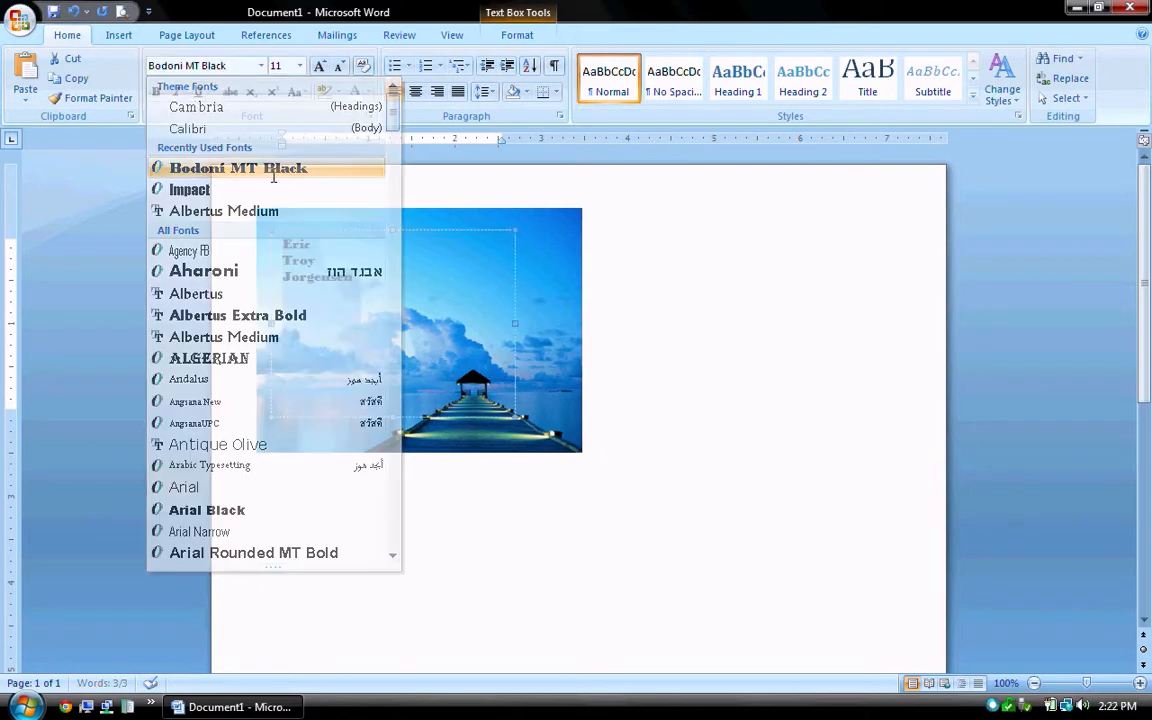
{"action": "left_click", "coordinate": [300, 66]}
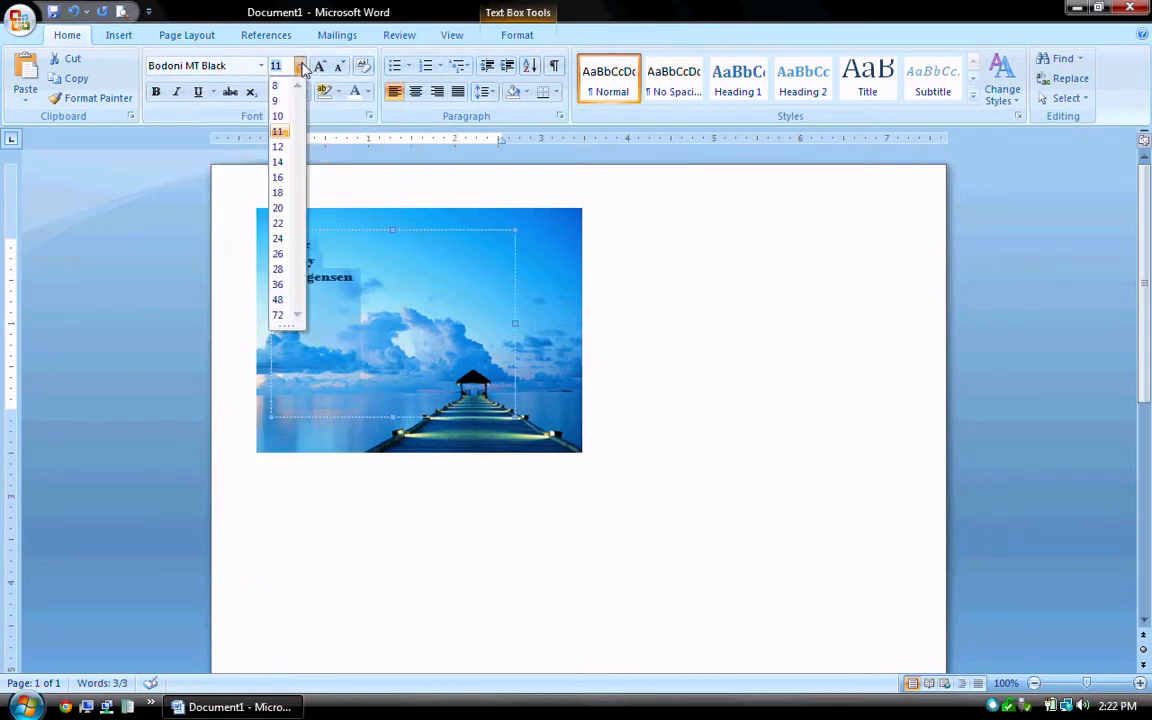
{"action": "left_click", "coordinate": [279, 240]}
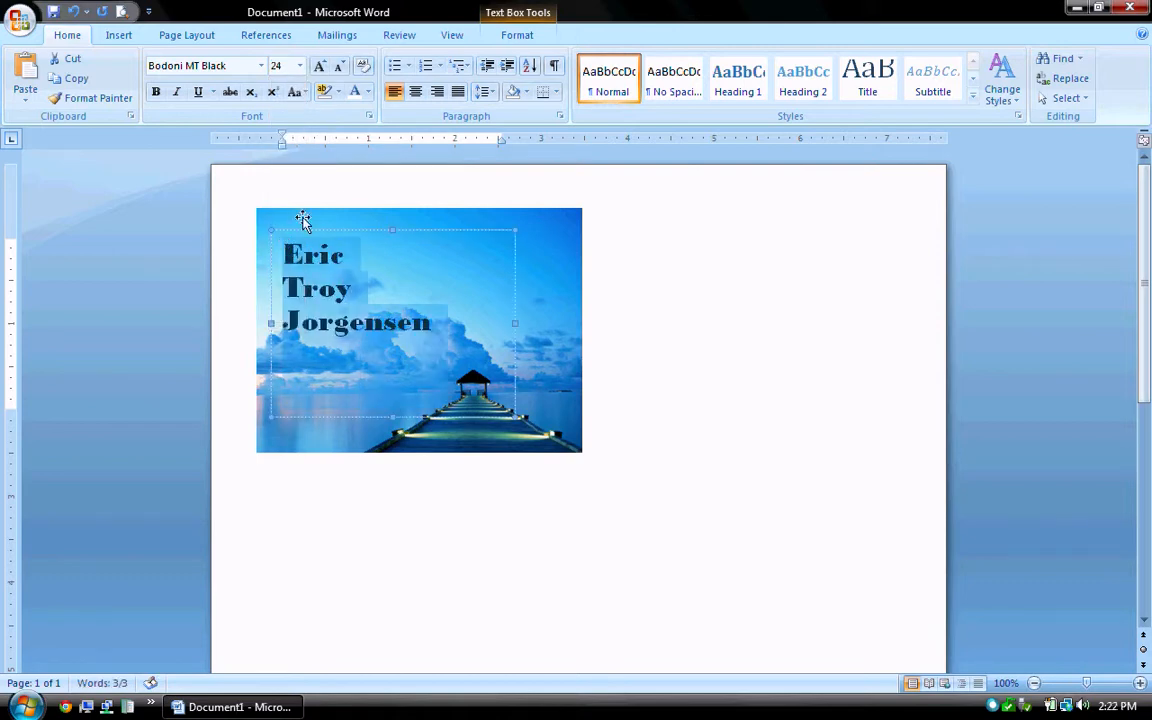
{"action": "left_click", "coordinate": [369, 93]}
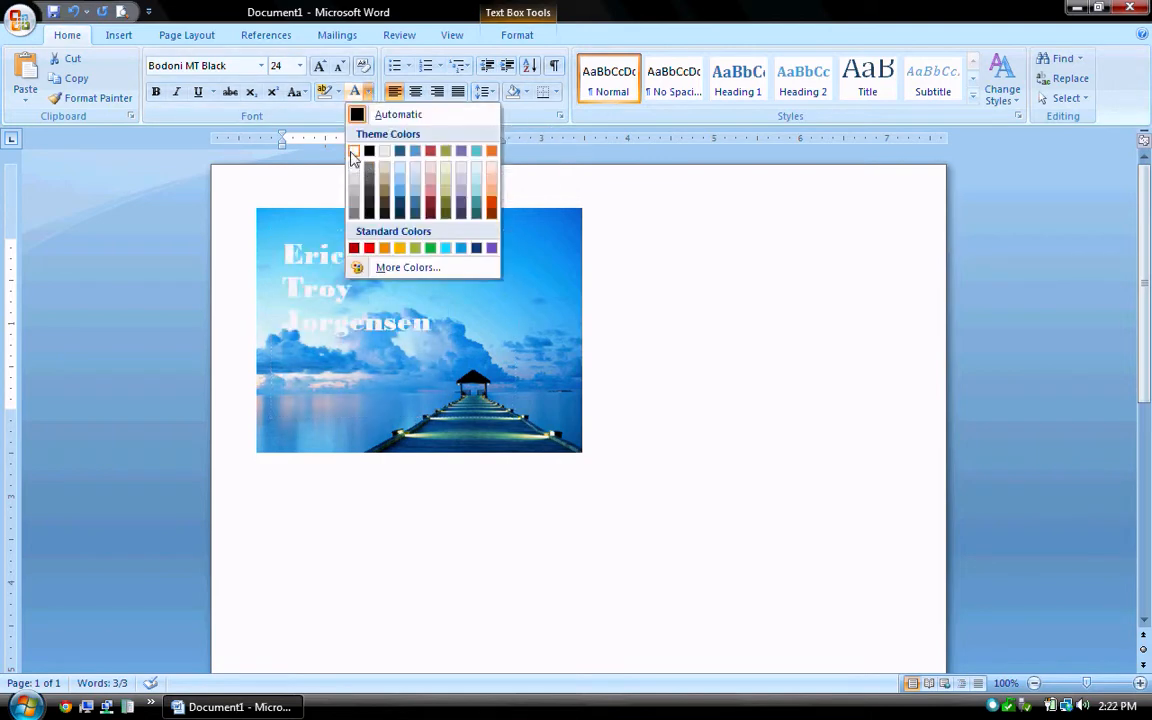
{"action": "left_click", "coordinate": [357, 152]}
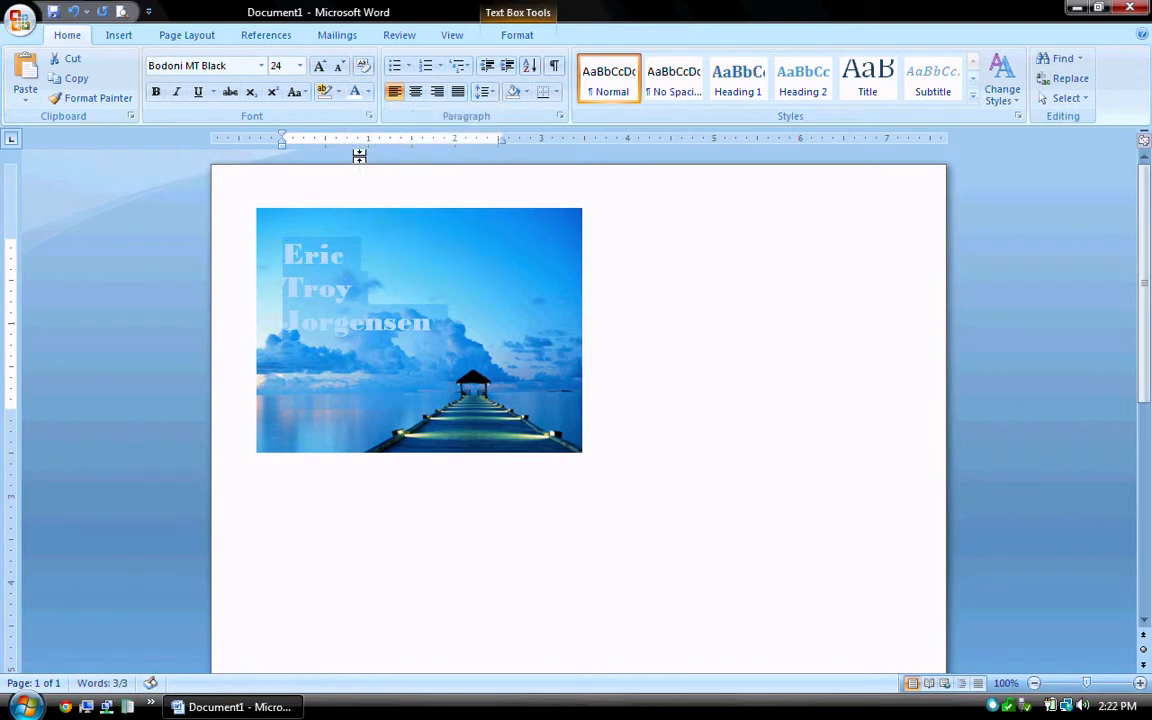
{"action": "left_click", "coordinate": [790, 434]}
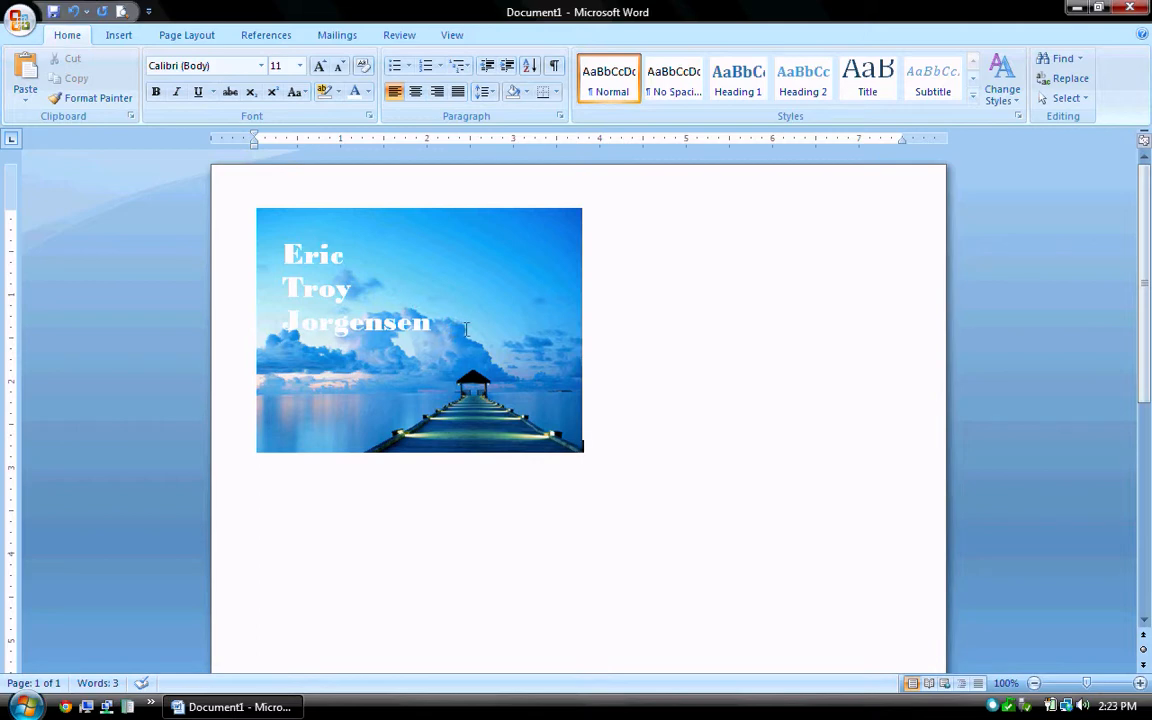
Drag and arrow-nudge the name box up and left against the photo's top-left corner.
{"action": "left_click", "coordinate": [466, 330]}
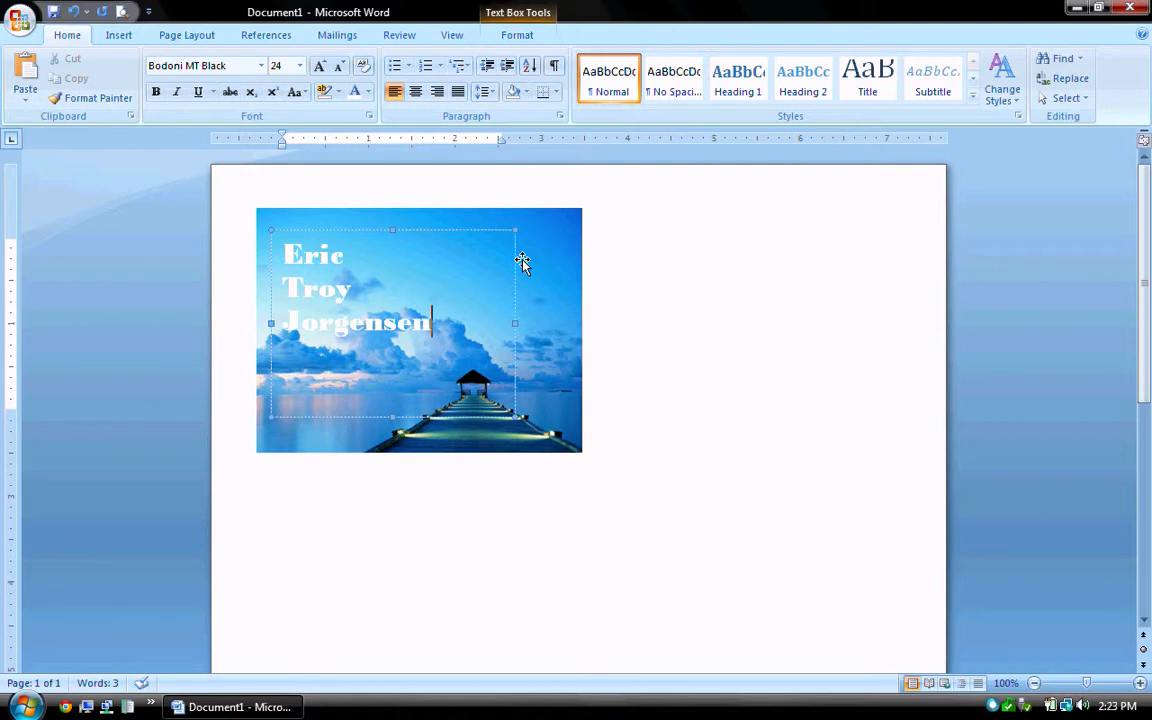
{"action": "left_click_drag", "start_coordinate": [522, 261], "coordinate": [506, 243]}
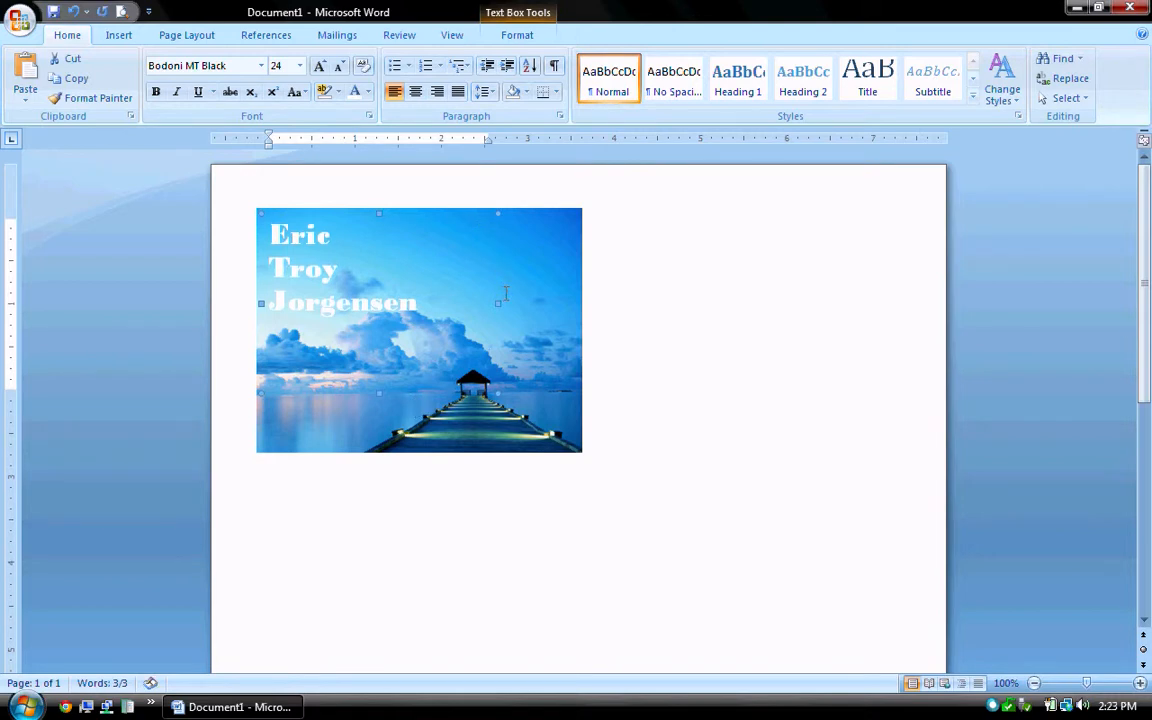
{"action": "key", "text": "Down"}
{"action": "key", "text": "Down"}
{"action": "key", "text": "Down"}
{"action": "key", "text": "Down"}
{"action": "key", "text": "Down"}
{"action": "key", "text": "Down"}
{"action": "key", "text": "Down"}
{"action": "key", "text": "Down"}
{"action": "key", "text": "Down"}
{"action": "key", "text": "Down"}
{"action": "key", "text": "Down"}
{"action": "key", "text": "Down"}
{"action": "key", "text": "Down"}
{"action": "key", "text": "Up"}
{"action": "key", "text": "Up"}
{"action": "key", "text": "Up"}
{"action": "key", "text": "Up"}
{"action": "key", "text": "Up"}
{"action": "key", "text": "Up"}
{"action": "key", "text": "Up"}
{"action": "key", "text": "Up"}
{"action": "key", "text": "Up"}
{"action": "key", "text": "Up"}
{"action": "key", "text": "Up"}
{"action": "key", "text": "Up"}
{"action": "key", "text": "Up"}
{"action": "key", "text": "Up"}
{"action": "key", "text": "Up"}
{"action": "key", "text": "Up"}
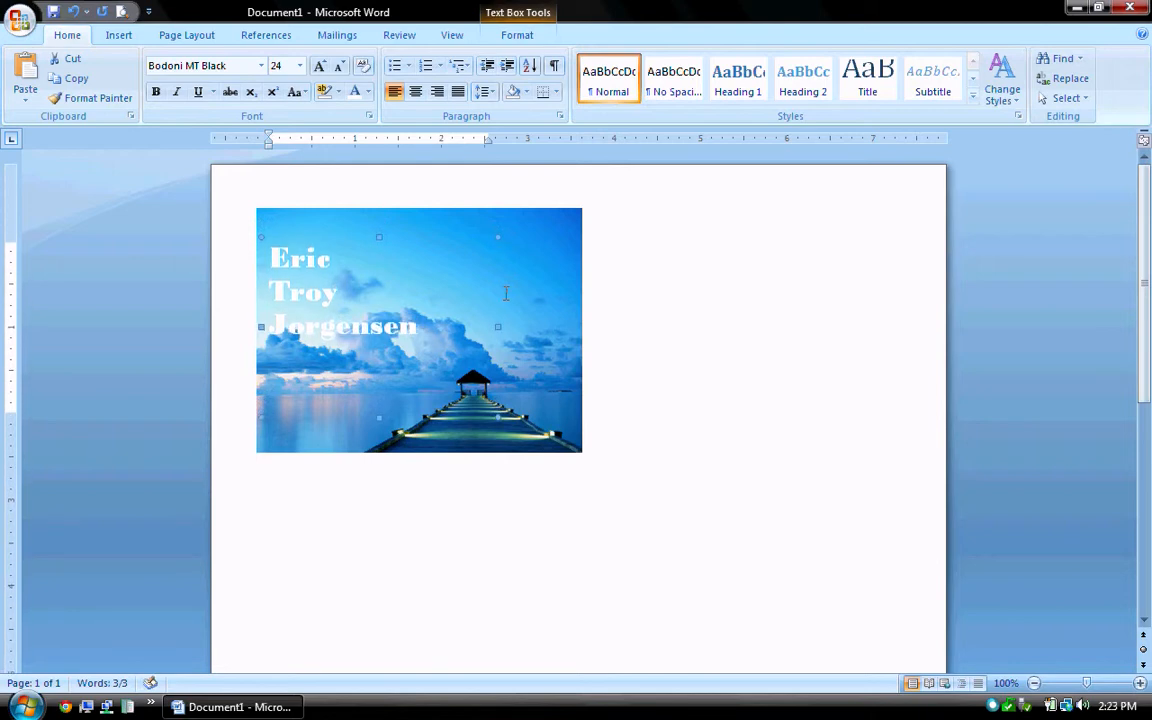
{"action": "key", "text": "Left"}
{"action": "key", "text": "Left"}
{"action": "key", "text": "Left"}
{"action": "key", "text": "Left"}
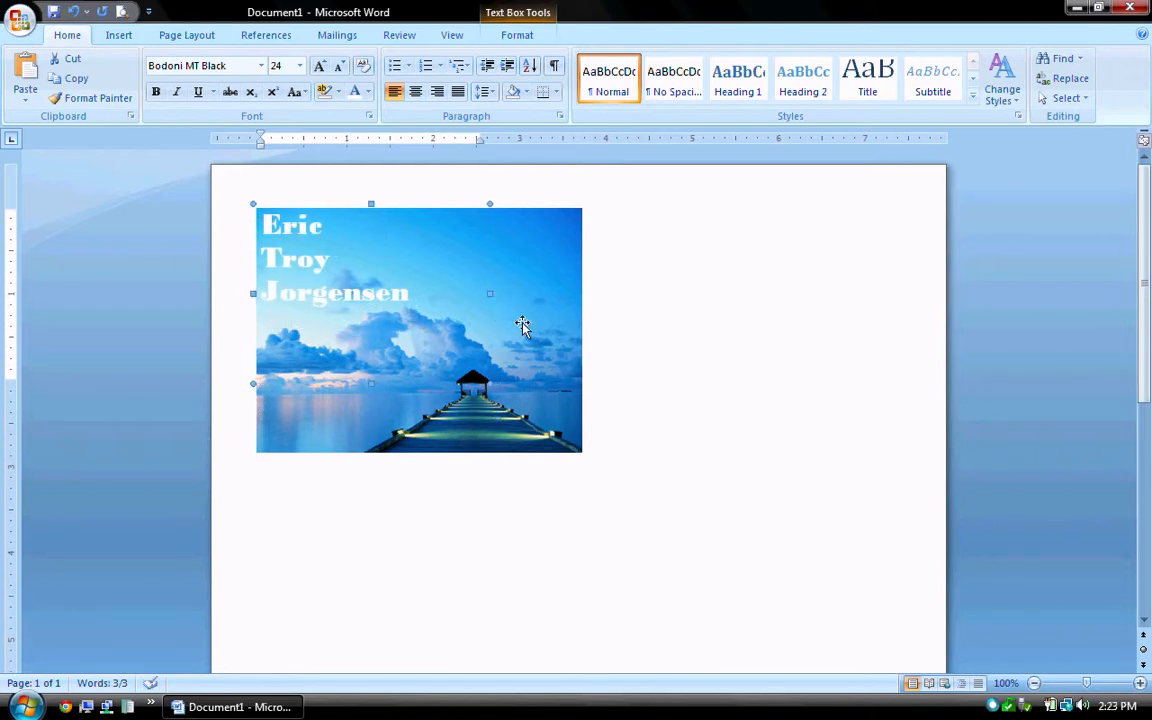
{"action": "left_click", "coordinate": [641, 385]}
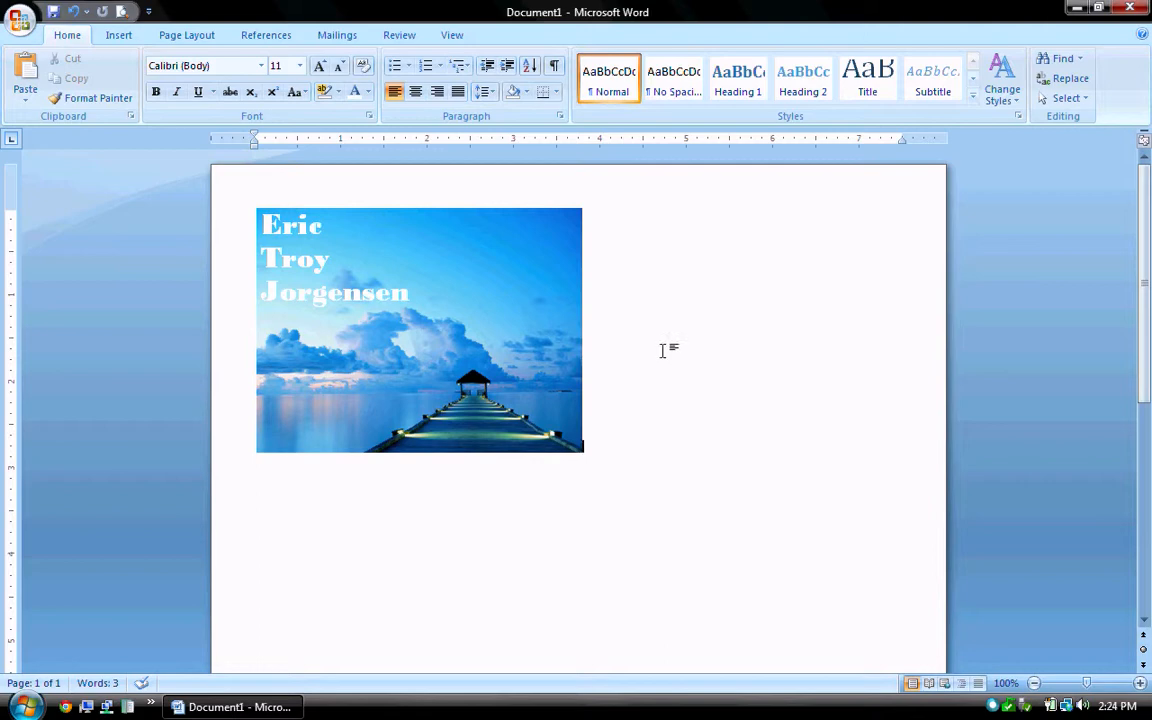
Move the name text box to the right of the dock photo, then delete the photo.
{"action": "left_click", "coordinate": [368, 281]}
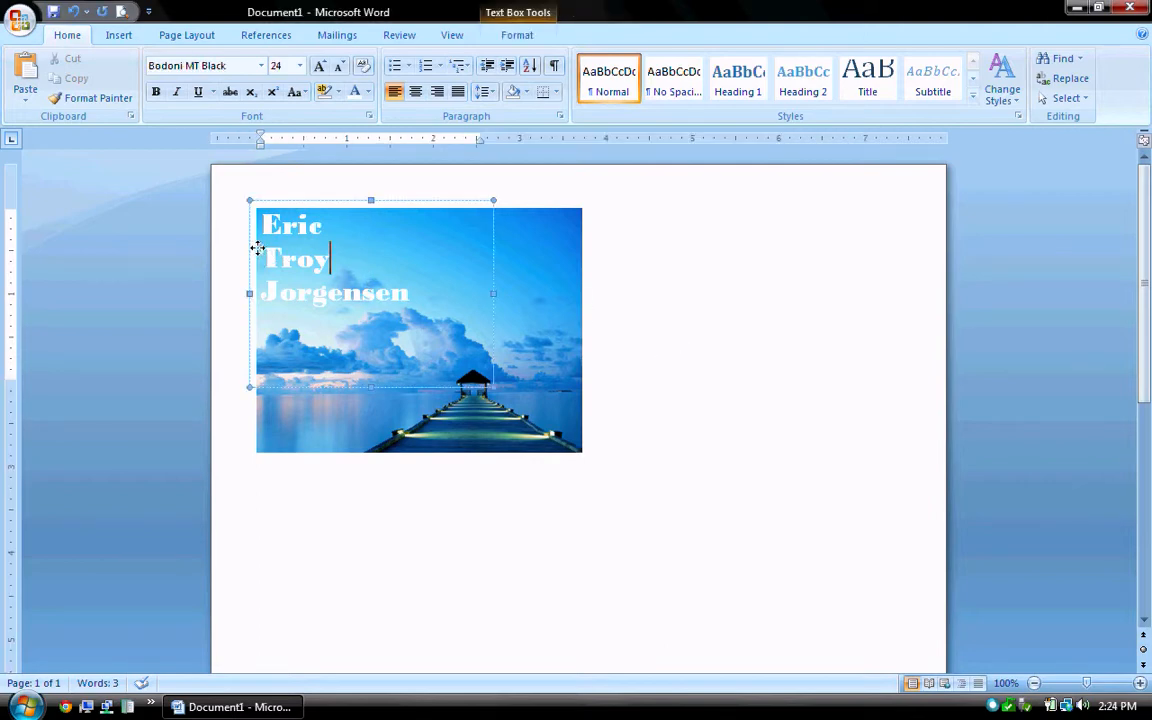
{"action": "left_click_drag", "start_coordinate": [257, 252], "coordinate": [638, 281]}
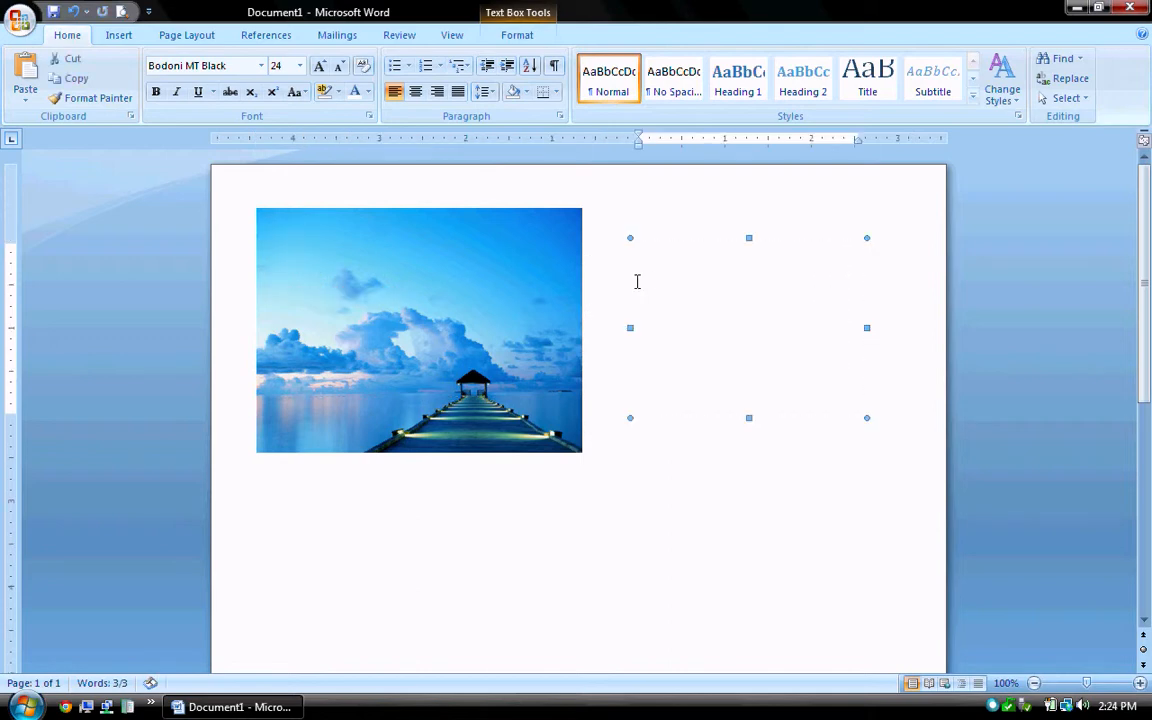
{"action": "left_click", "coordinate": [652, 486]}
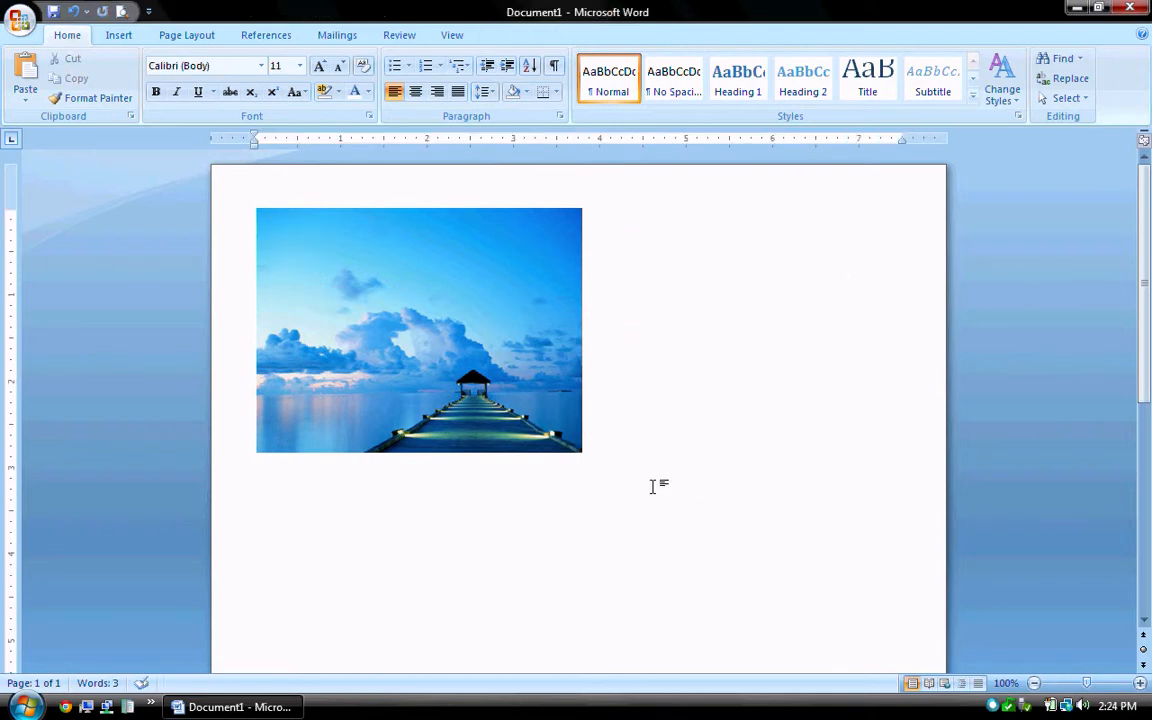
{"action": "left_click", "coordinate": [460, 313]}
{"action": "key", "text": "Delete"}
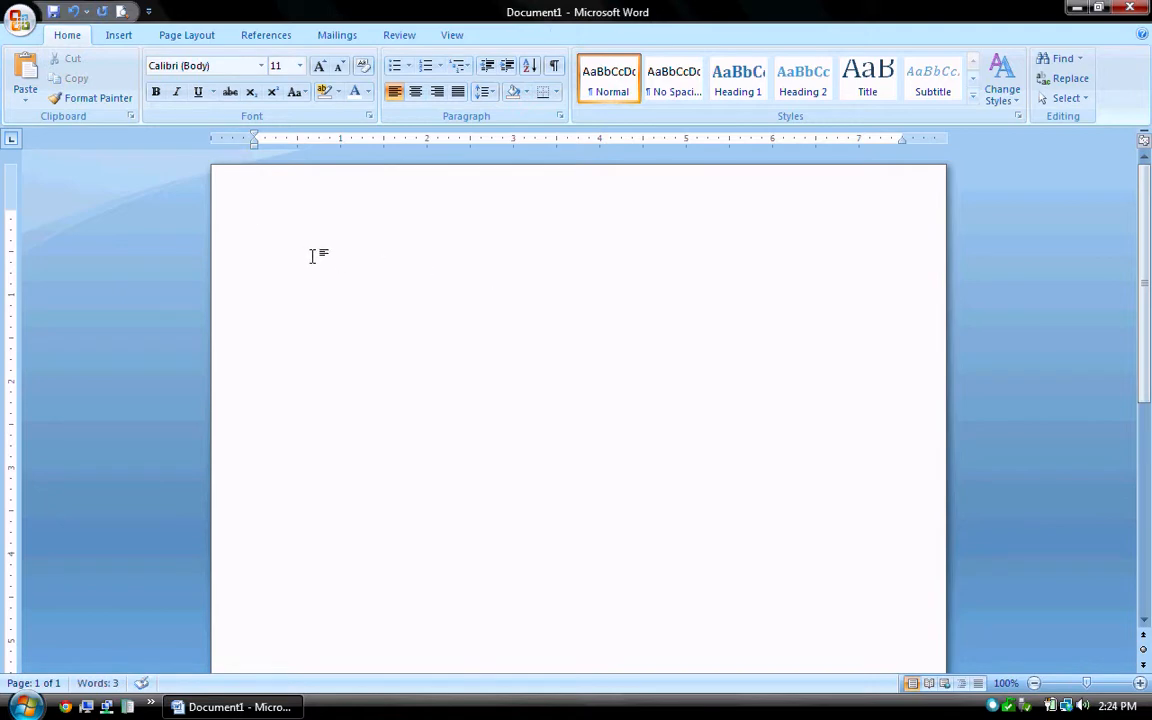
Insert the Garden sample picture of orange flowers from the Sample Pictures folder.
{"action": "left_click", "coordinate": [119, 36]}
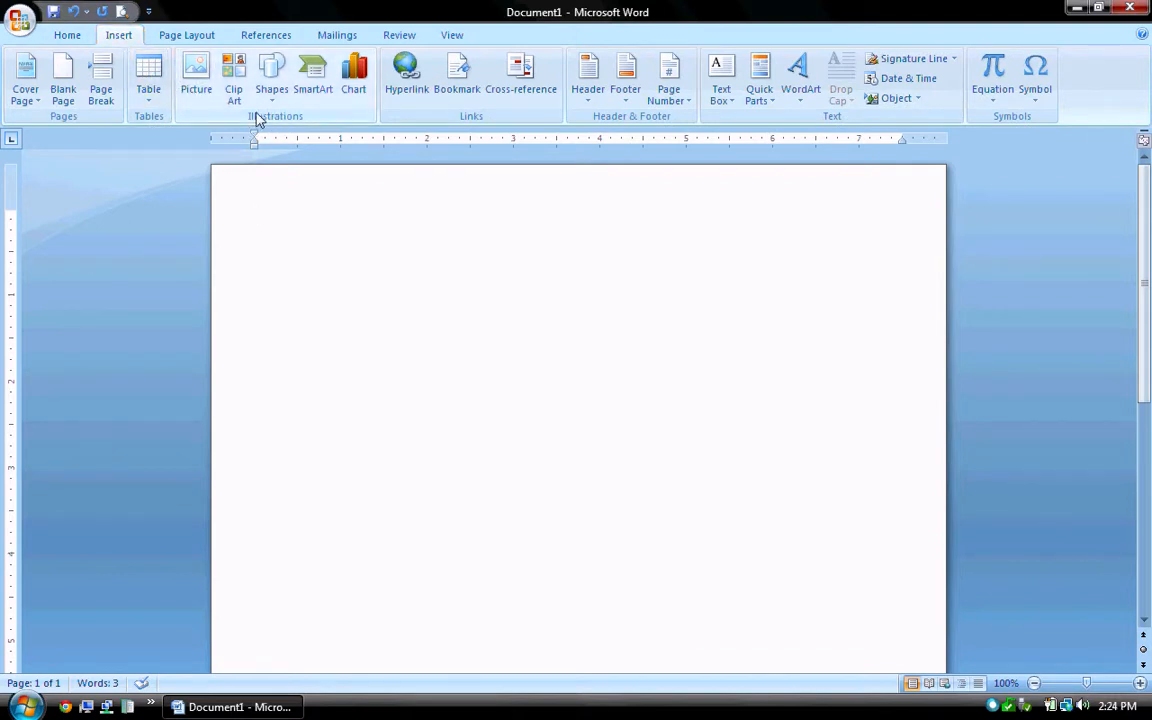
{"action": "left_click", "coordinate": [196, 80]}
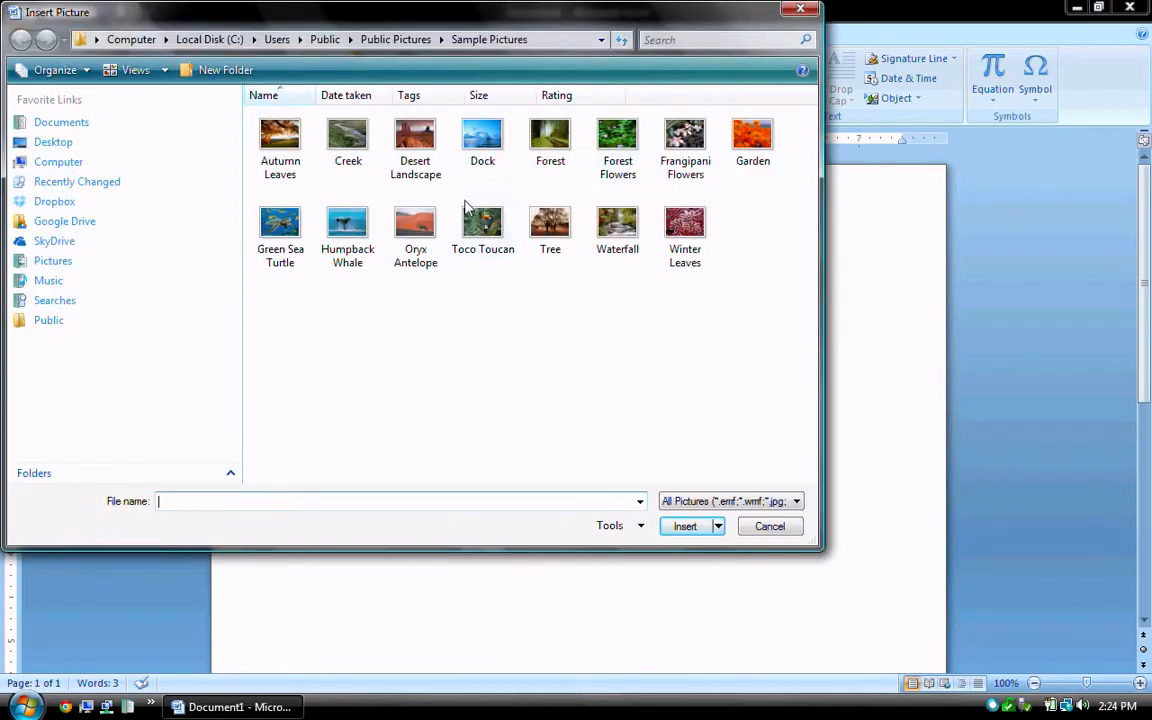
{"action": "left_click", "coordinate": [755, 140]}
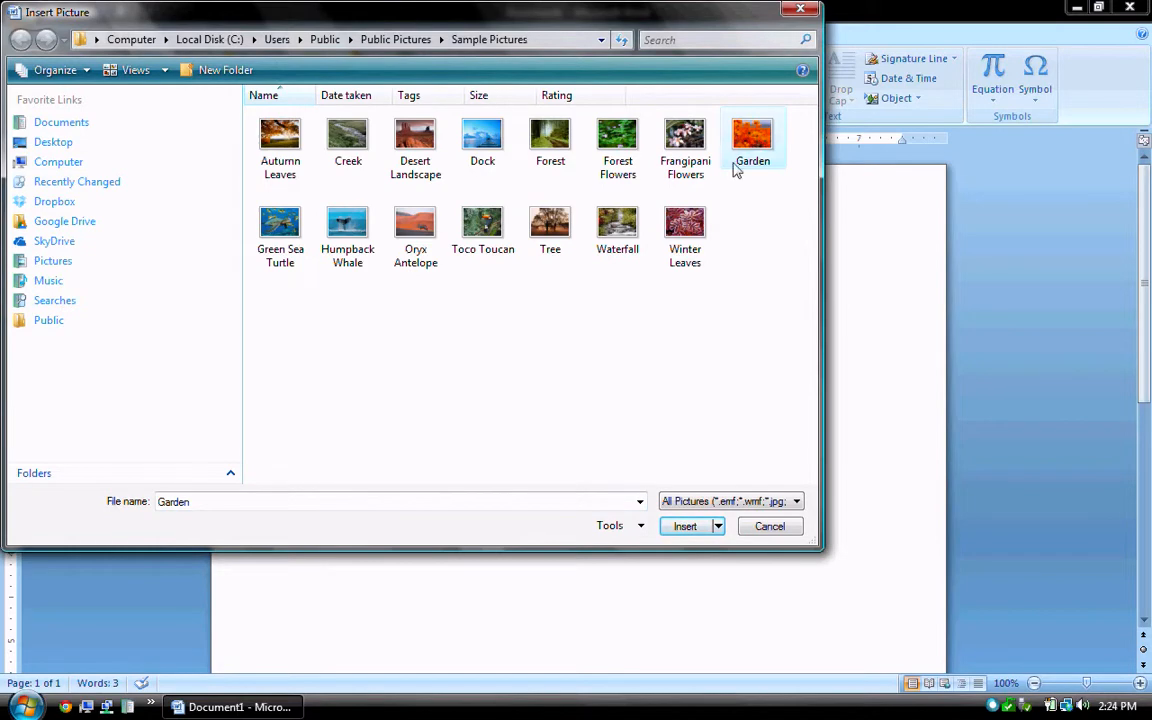
{"action": "left_click", "coordinate": [689, 529]}
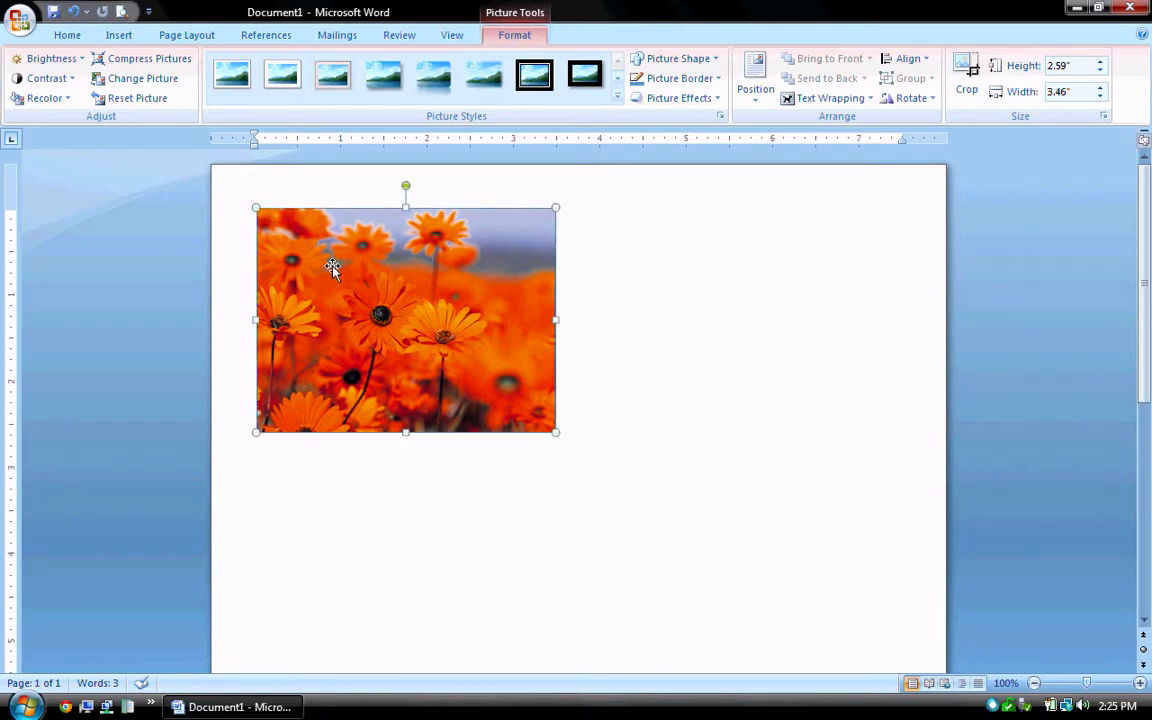
Try three times to drag the flower picture down the page.
{"action": "left_click_drag", "start_coordinate": [332, 266], "coordinate": [655, 519]}
{"action": "left_click_drag", "start_coordinate": [321, 265], "coordinate": [580, 402]}
{"action": "left_click_drag", "start_coordinate": [352, 282], "coordinate": [676, 471]}
Set the flower picture's text wrapping to Through and move it lower and right.
{"action": "right_click", "coordinate": [422, 300]}
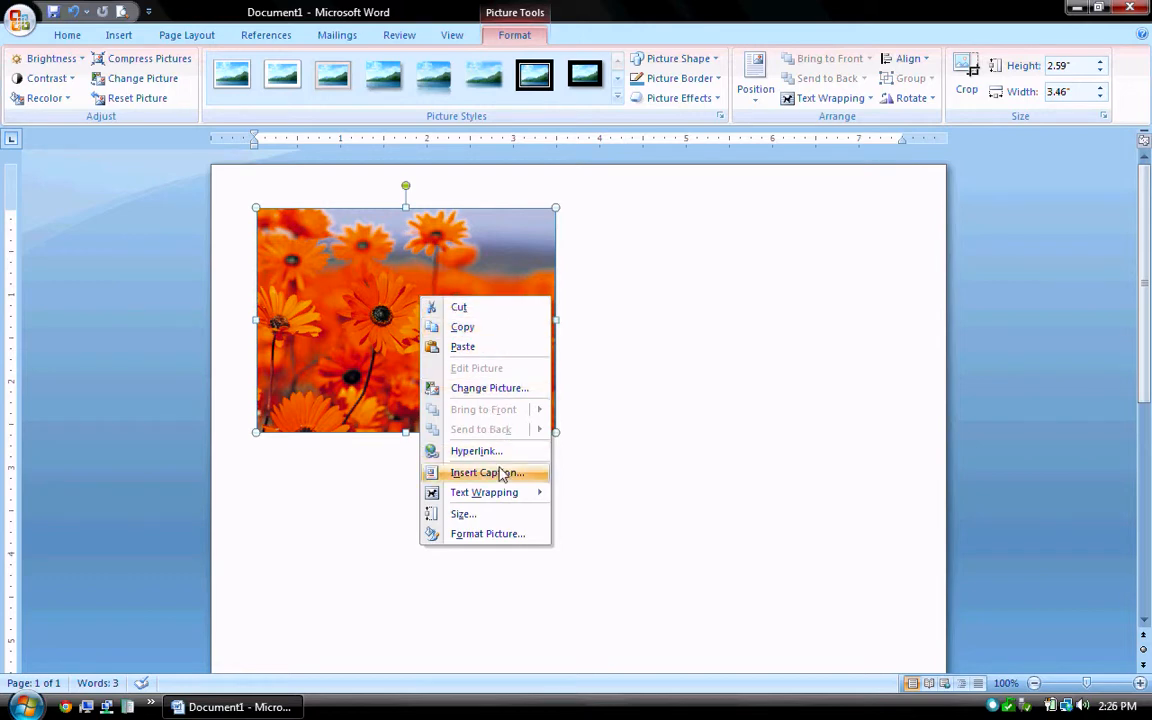
{"action": "mouse_move", "coordinate": [503, 498]}
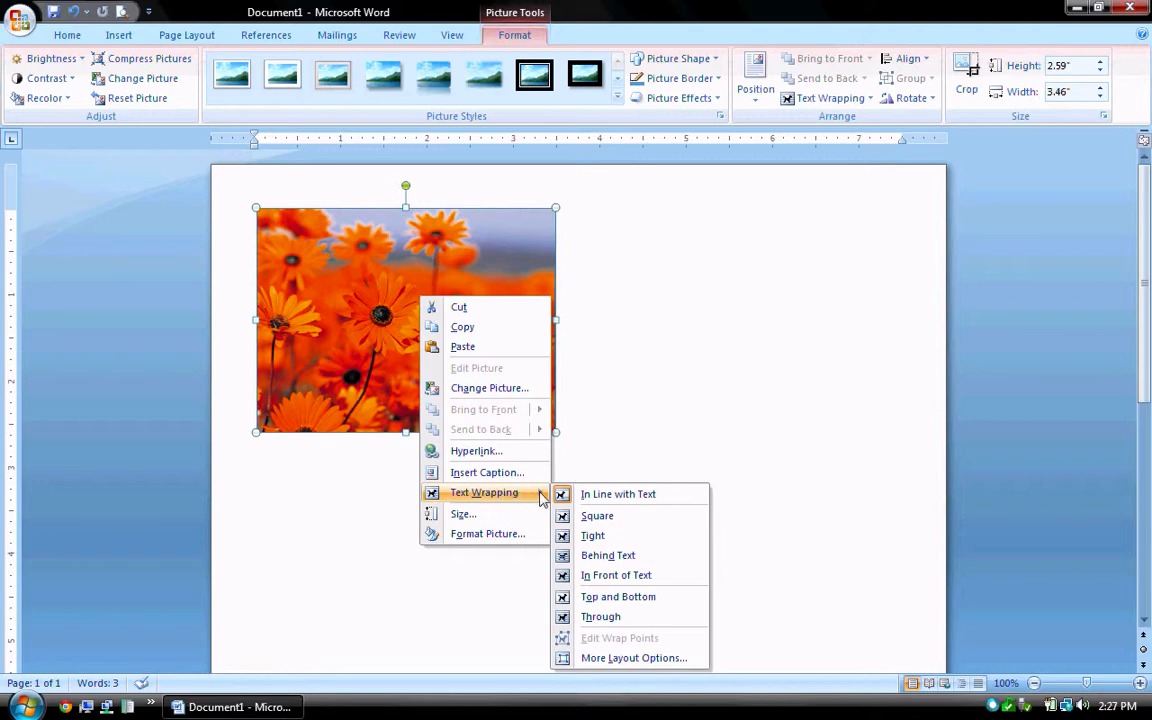
{"action": "left_click", "coordinate": [608, 620]}
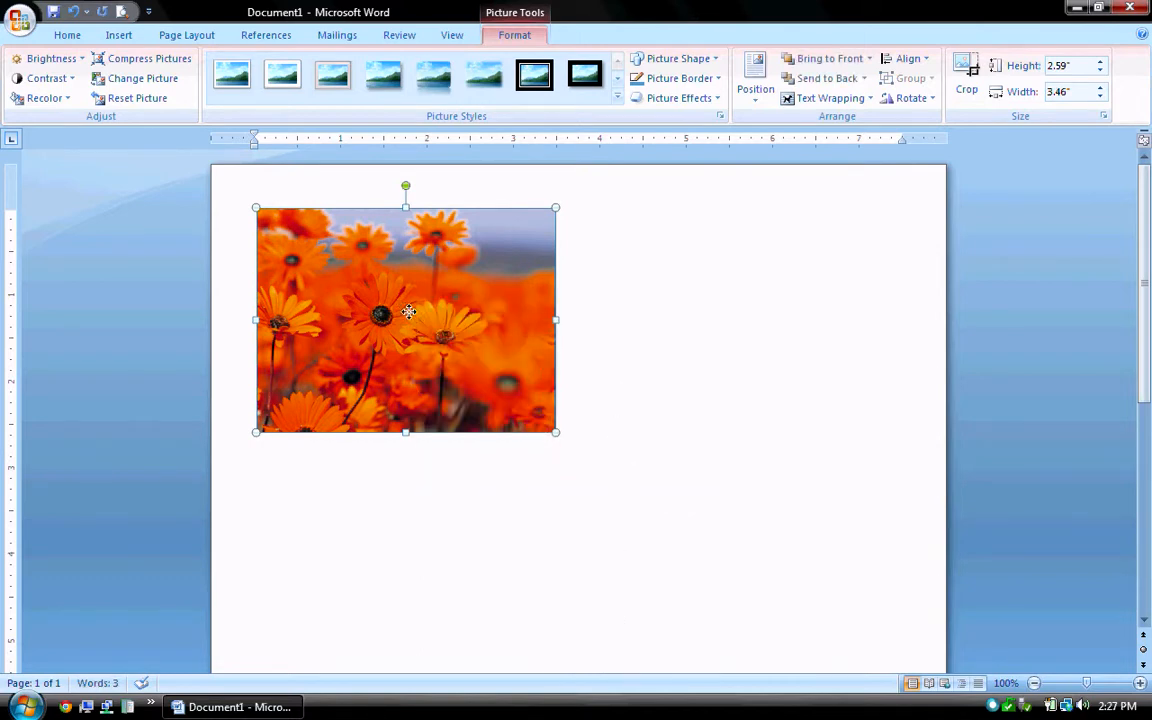
{"action": "left_click_drag", "start_coordinate": [408, 316], "coordinate": [405, 390]}
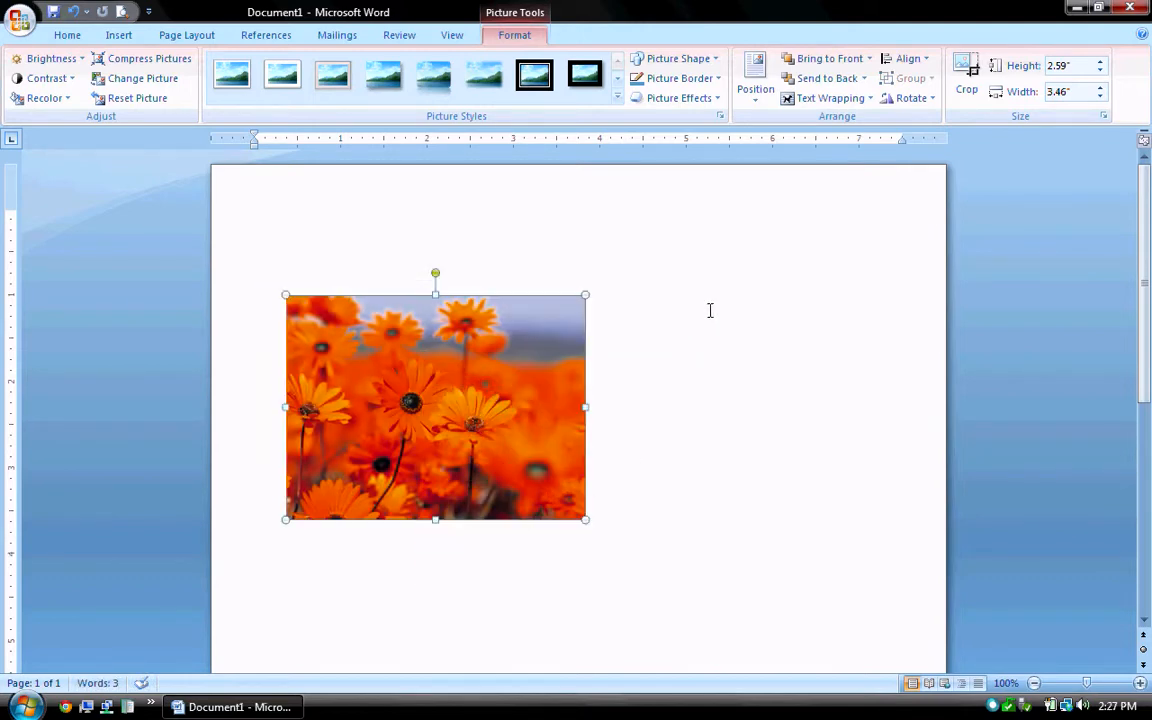
{"action": "left_click", "coordinate": [669, 360]}
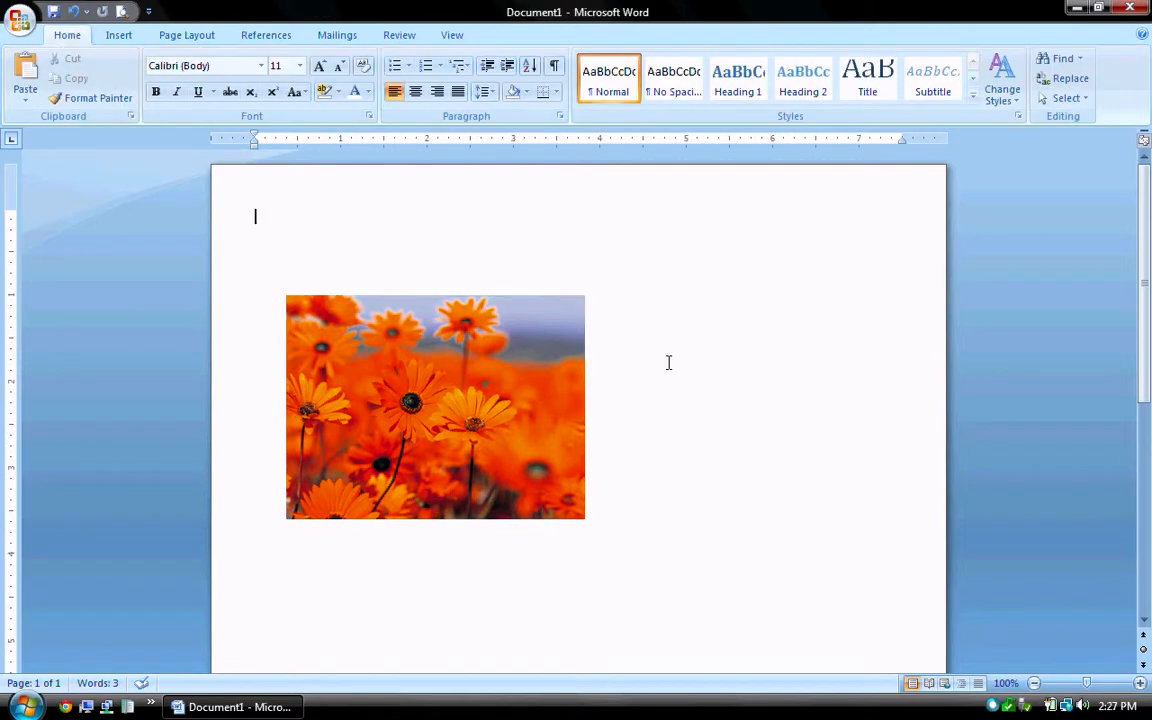
Enlarge the flower picture from its bottom-right corner and move the name text box over it.
{"action": "left_click", "coordinate": [432, 411]}
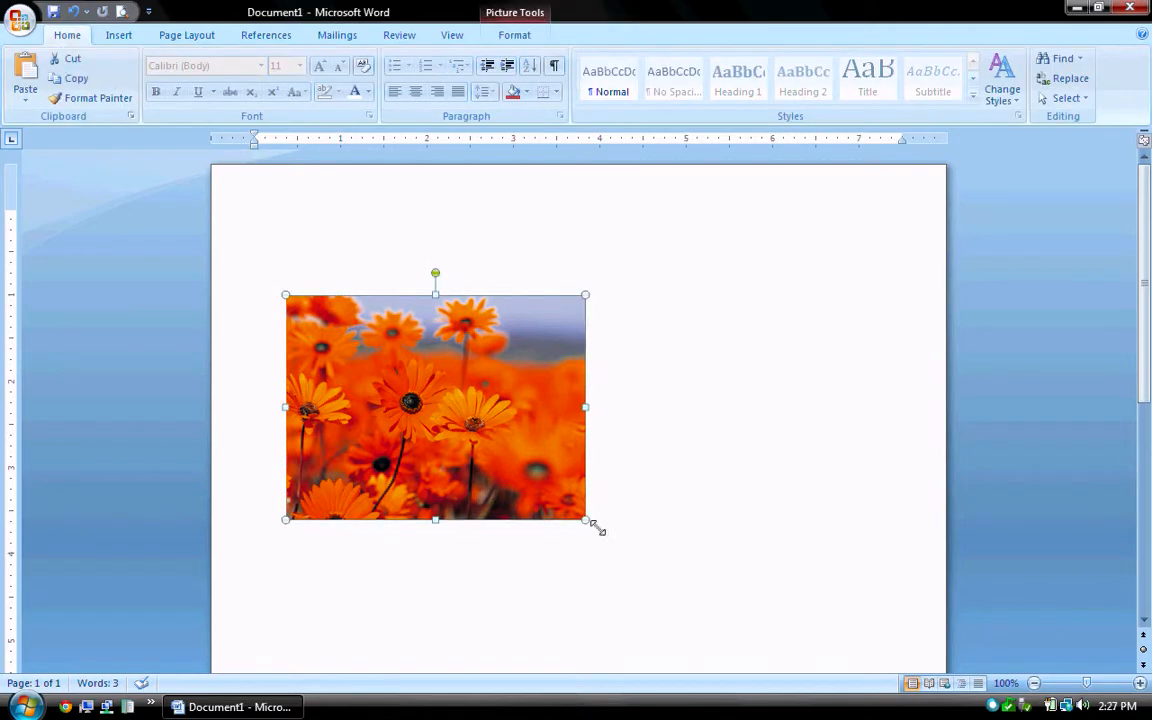
{"action": "left_click_drag", "start_coordinate": [588, 521], "coordinate": [800, 620]}
{"action": "left_click", "coordinate": [733, 262]}
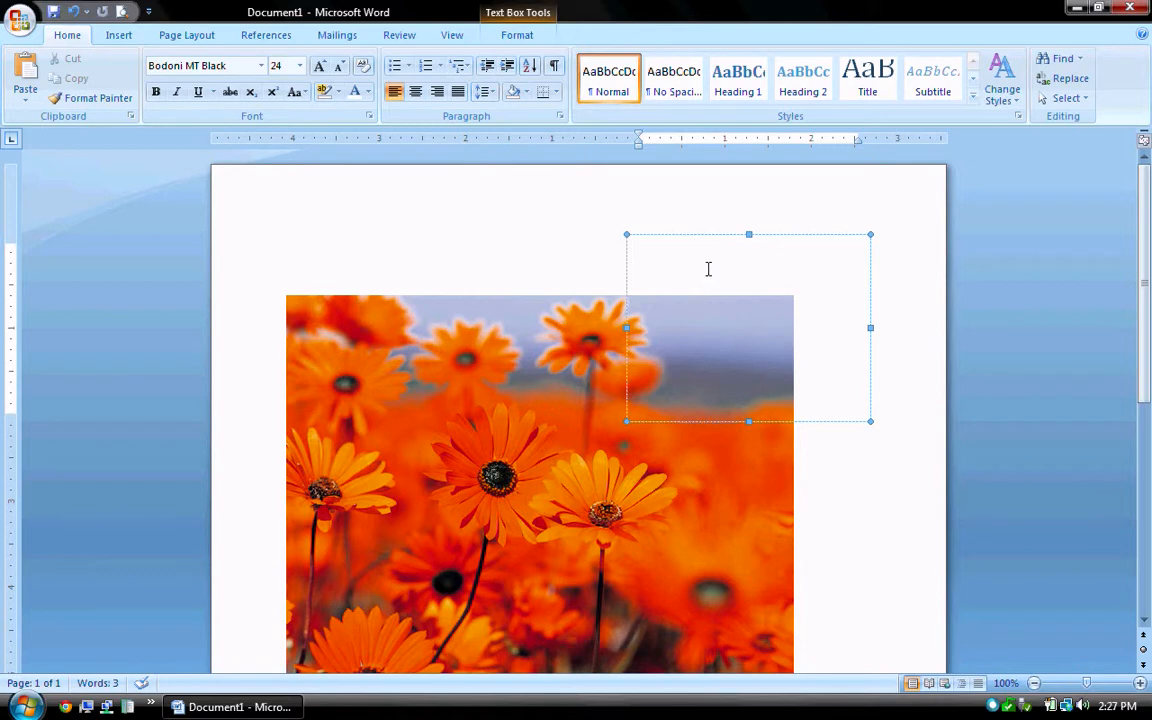
{"action": "left_click_drag", "start_coordinate": [717, 241], "coordinate": [385, 314]}
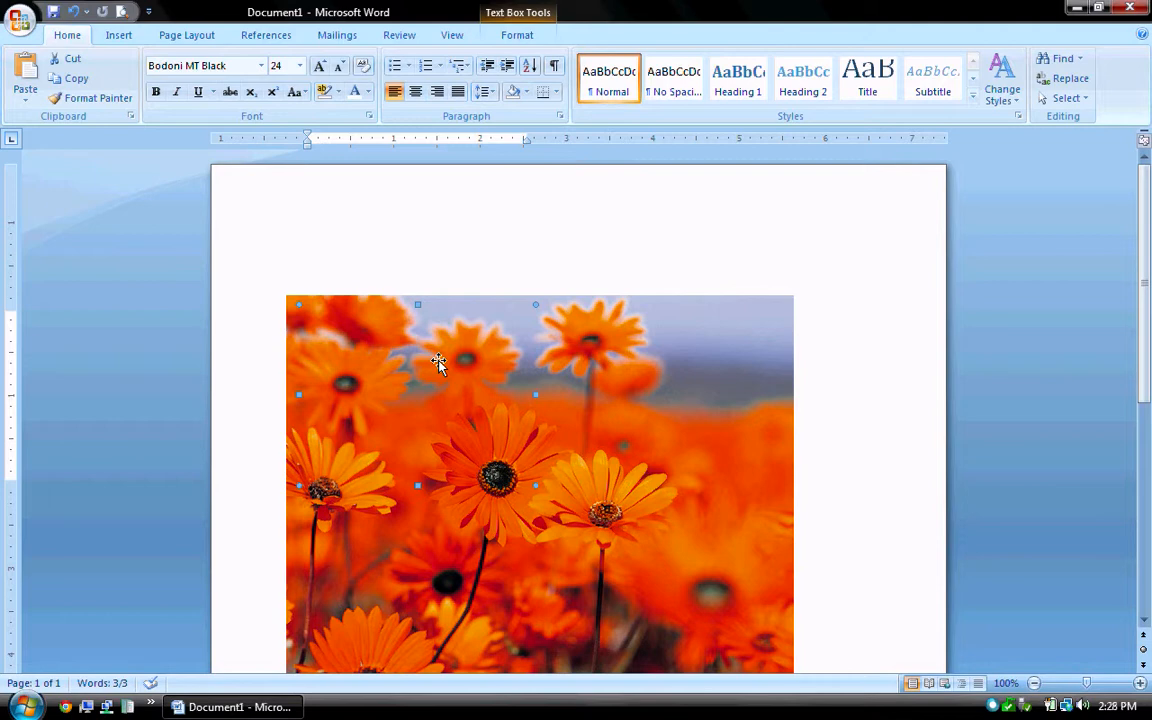
Undo the text box move, then use Order > Bring to Front on the name text box.
{"action": "left_click", "coordinate": [72, 16]}
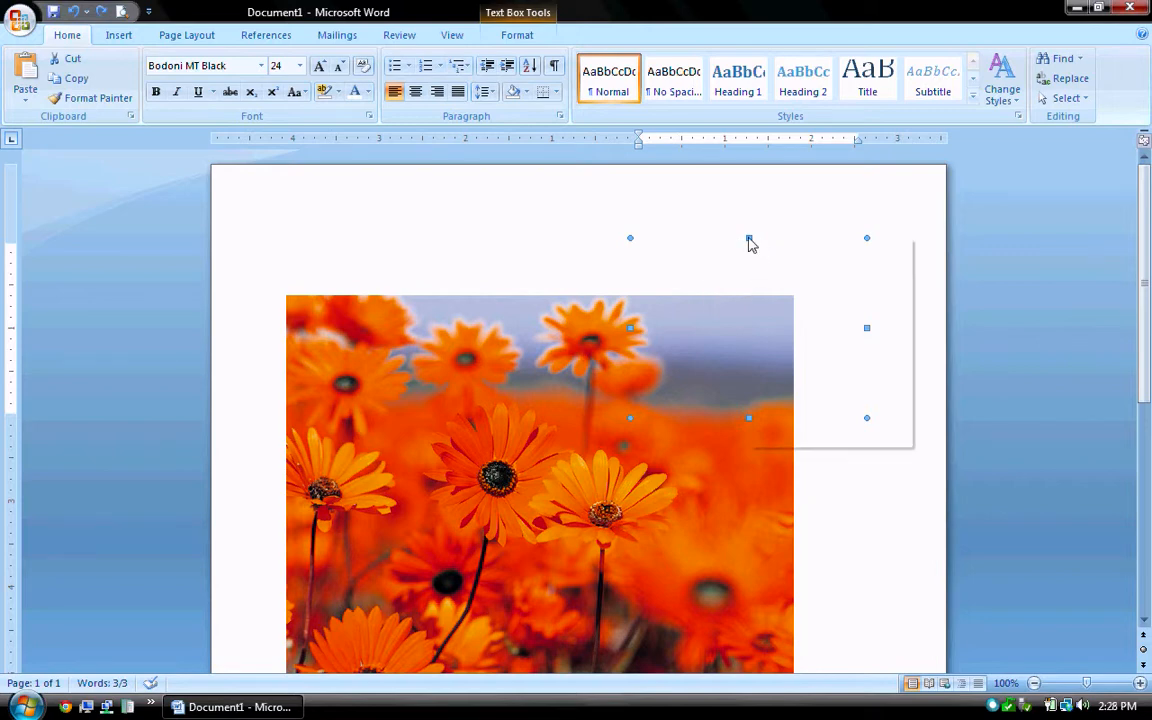
{"action": "right_click", "coordinate": [750, 240]}
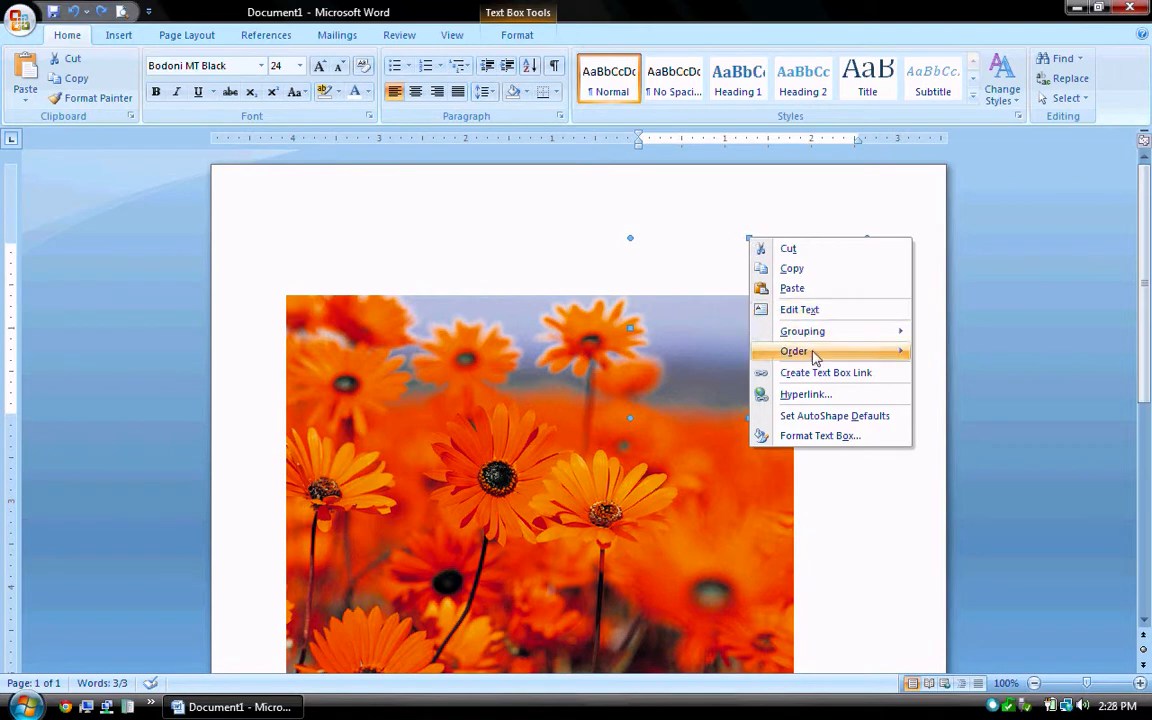
{"action": "mouse_move", "coordinate": [815, 358]}
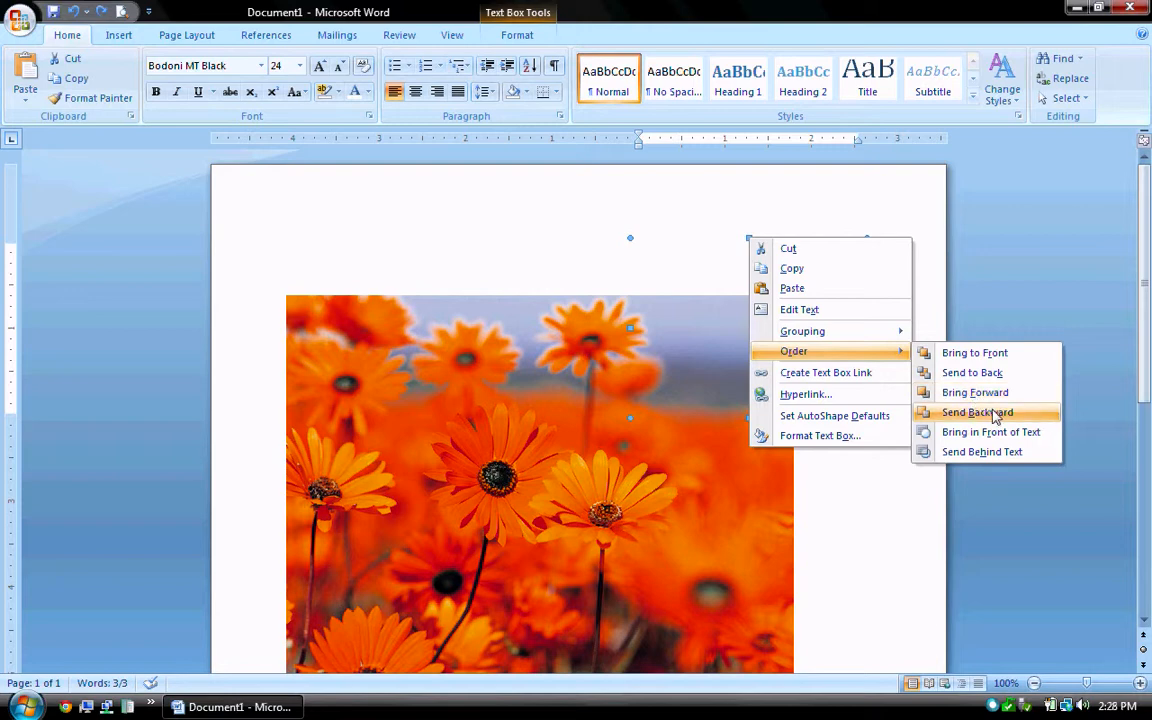
{"action": "left_click", "coordinate": [986, 356]}
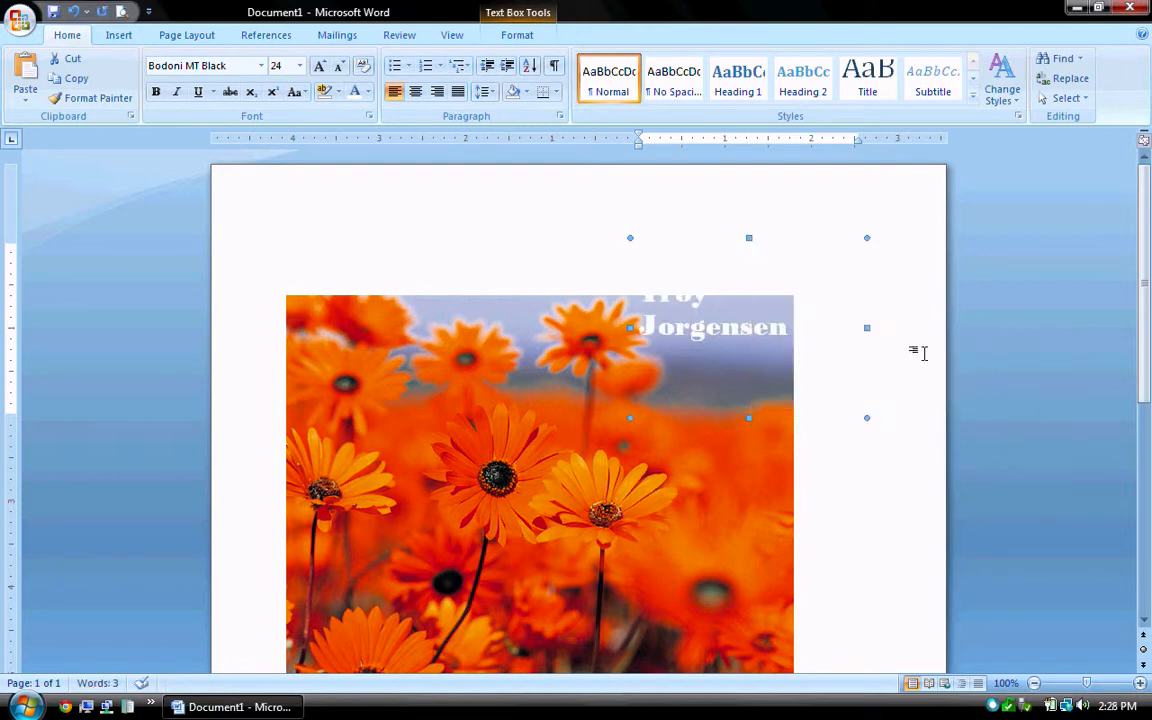